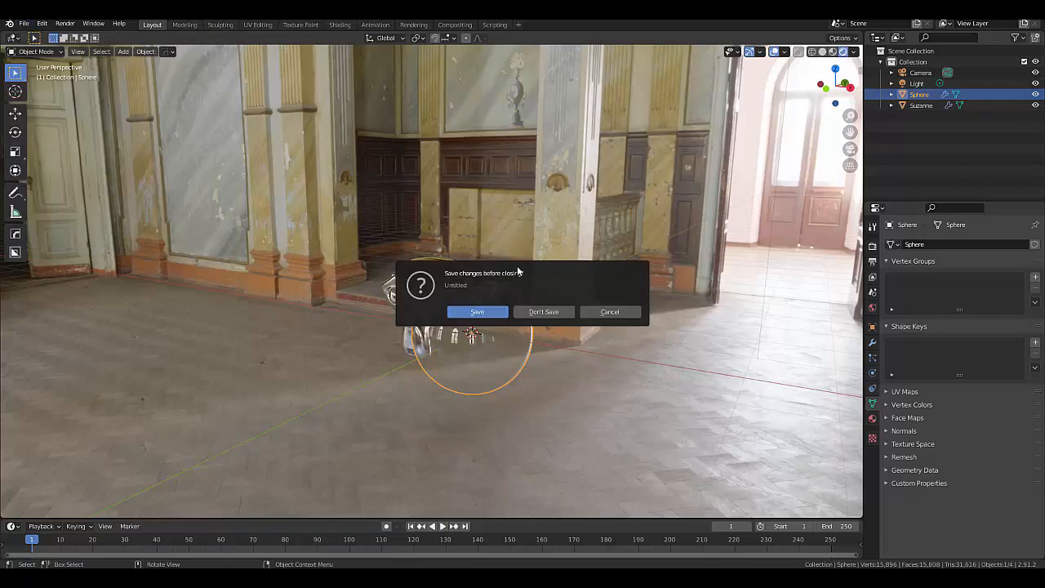
Discard the unsaved changes to start a new scene and delete the default cube.
{"action": "left_click", "coordinate": [542, 310]}
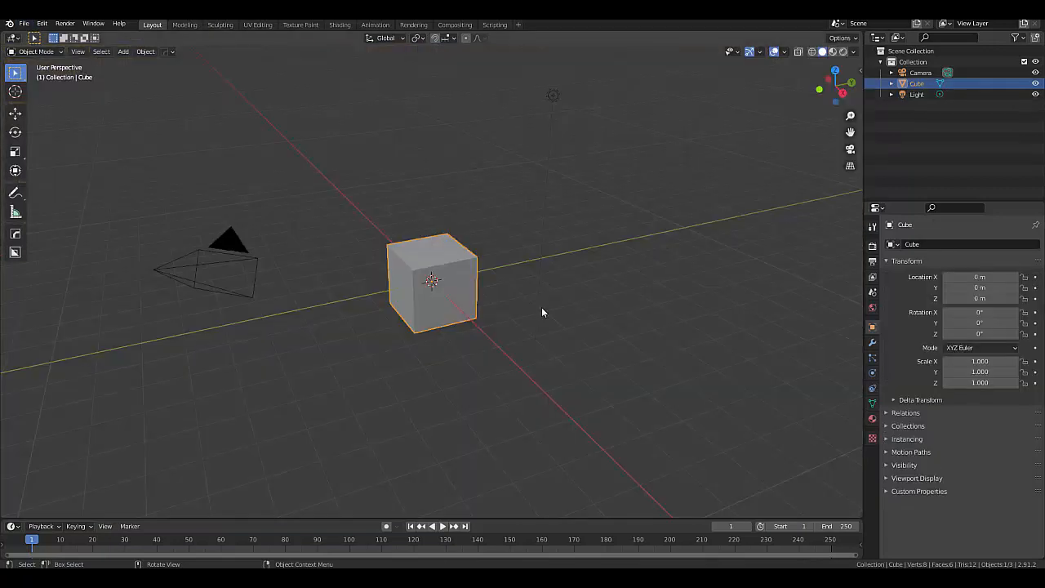
{"action": "key", "text": "x"}
{"action": "left_click", "coordinate": [472, 296]}
Add a Monkey mesh at the origin and apply smooth shading to it.
{"action": "key", "text": "shift+a"}
{"action": "mouse_move", "coordinate": [471, 295]}
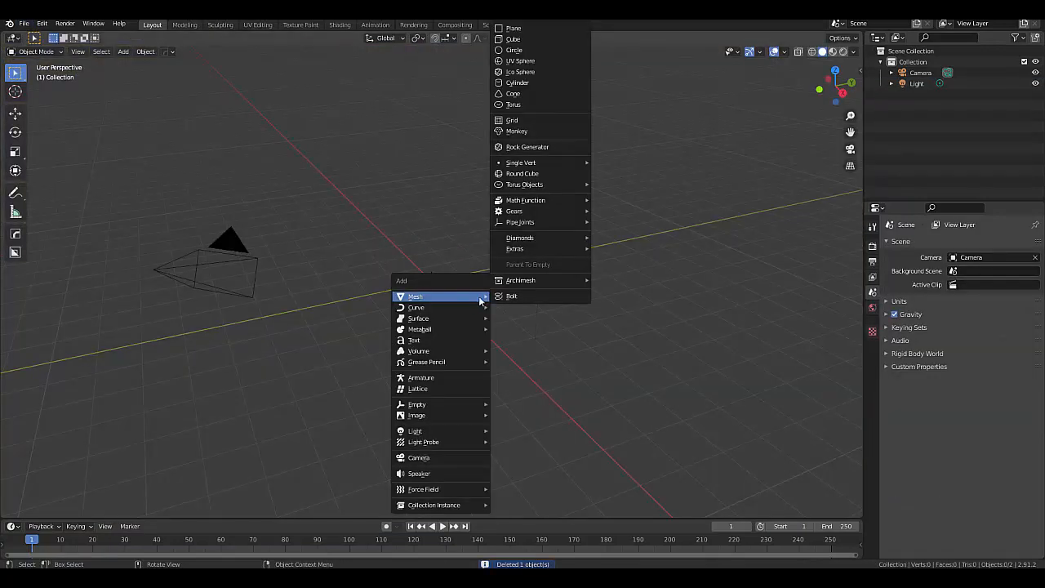
{"action": "left_click", "coordinate": [532, 130]}
{"action": "right_click", "coordinate": [422, 260]}
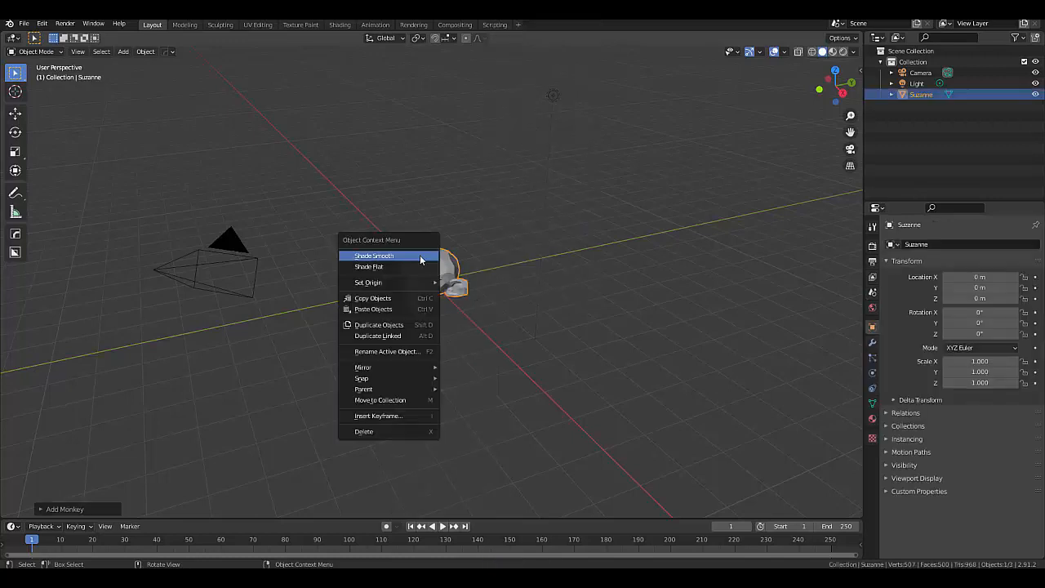
{"action": "left_click", "coordinate": [422, 260]}
Add a Subdivision Surface modifier to the monkey with 2 viewport levels.
{"action": "left_click", "coordinate": [872, 341]}
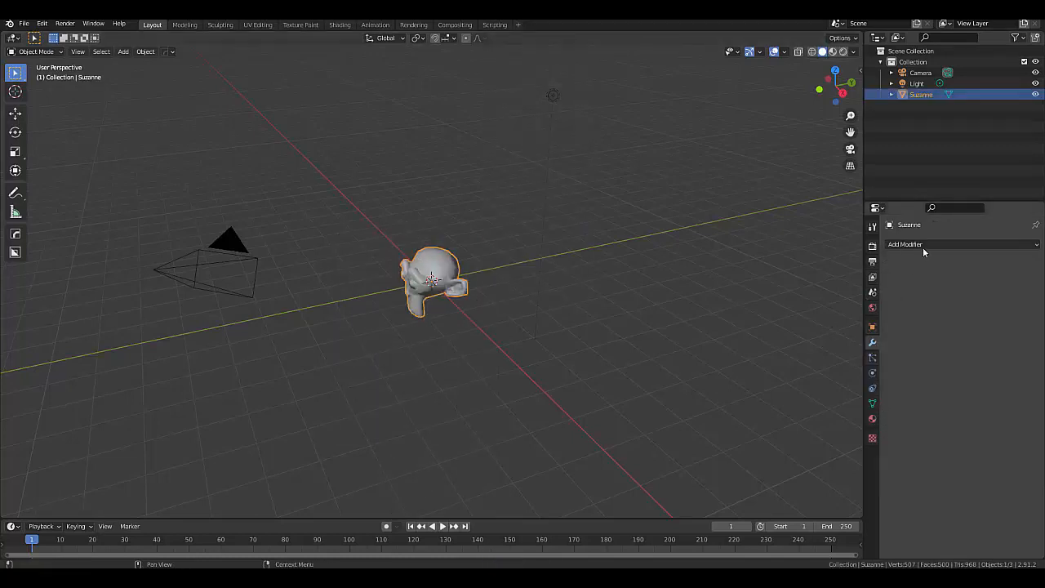
{"action": "left_click", "coordinate": [924, 245]}
{"action": "left_click", "coordinate": [831, 430]}
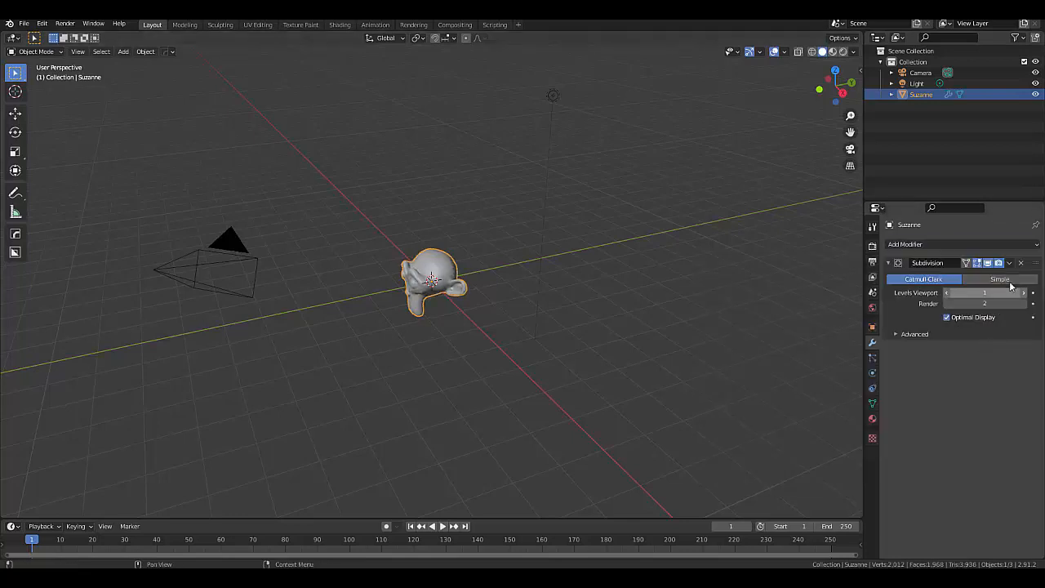
{"action": "left_click", "coordinate": [1023, 292]}
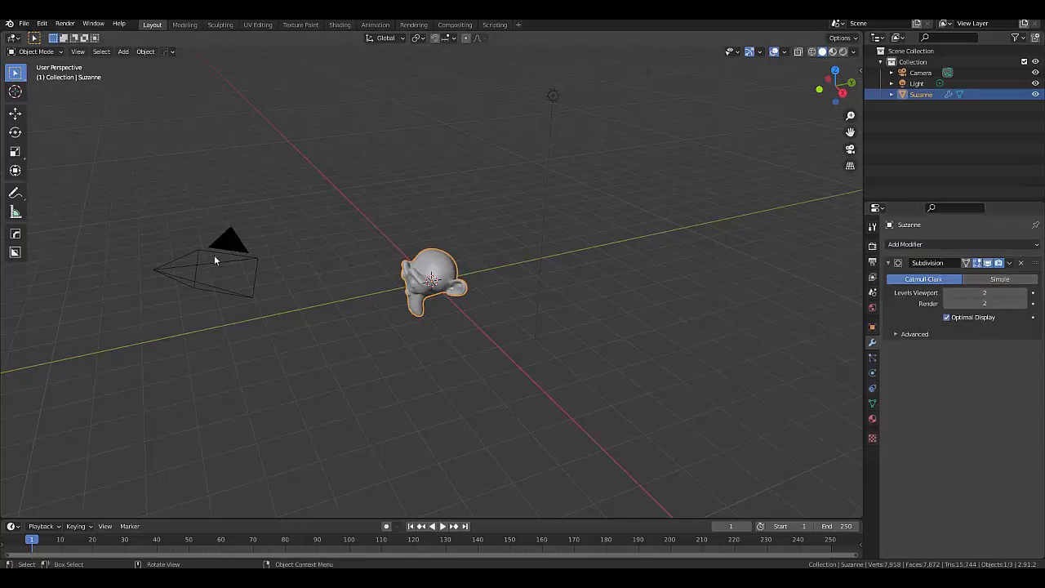
Move the monkey away from the origin along negative X, plus about 2.4 m along positive Y.
{"action": "middle_click_drag", "start_coordinate": [217, 256], "coordinate": [450, 287]}
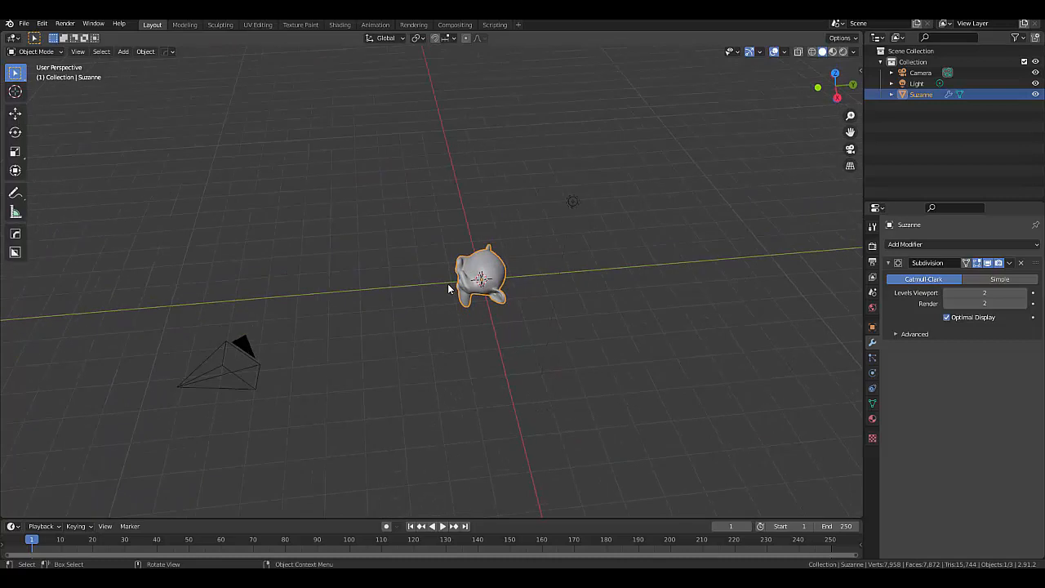
{"action": "key", "text": "g"}
{"action": "key", "text": "x"}
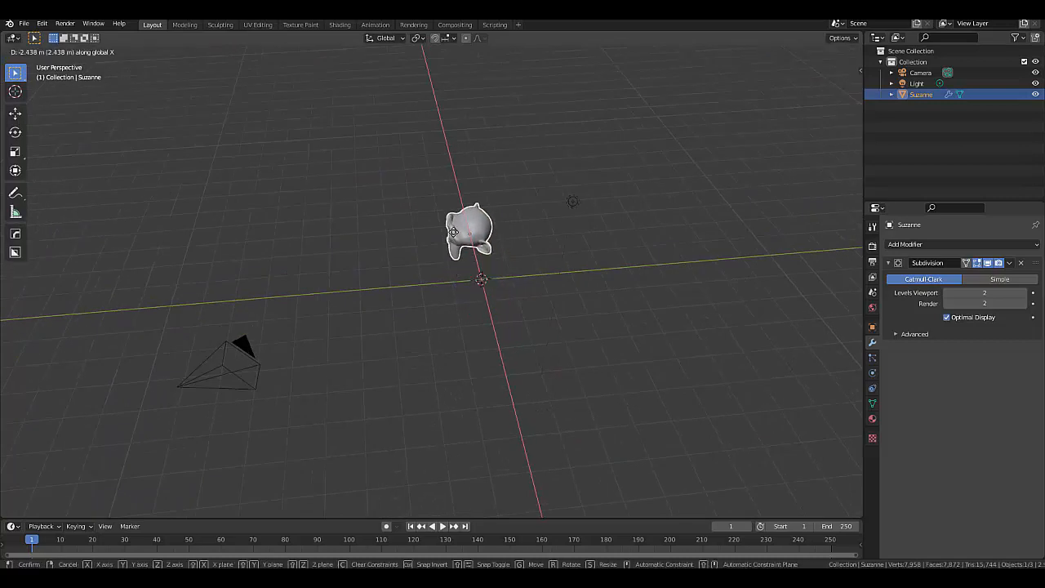
{"action": "left_click", "coordinate": [455, 227]}
{"action": "key", "text": "g"}
{"action": "key", "text": "y"}
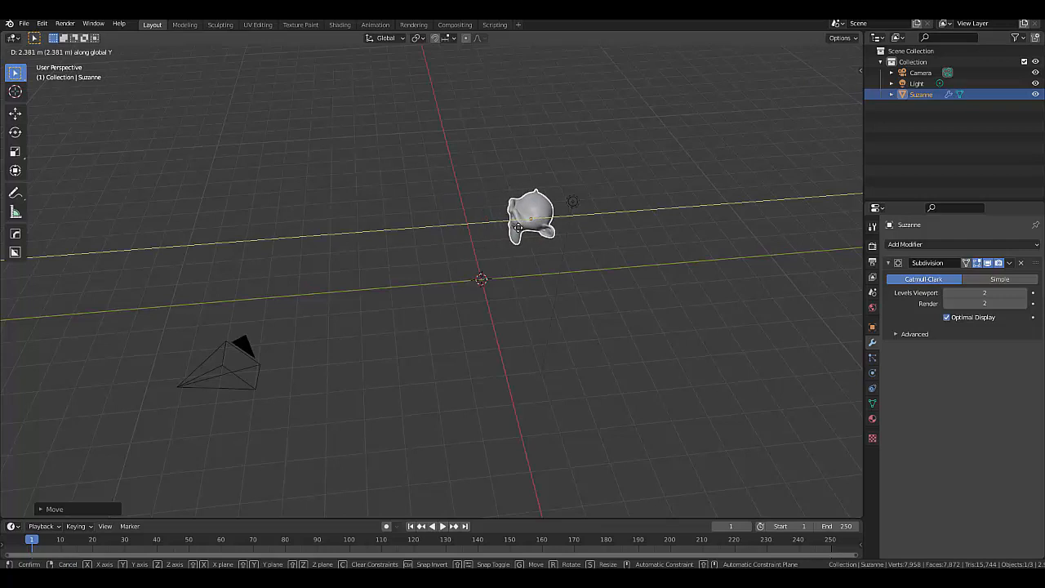
{"action": "left_click", "coordinate": [507, 256]}
Add a smooth-shaded UV sphere at the origin and scale it by 1.5.
{"action": "key", "text": "shift+a"}
{"action": "mouse_move", "coordinate": [482, 299]}
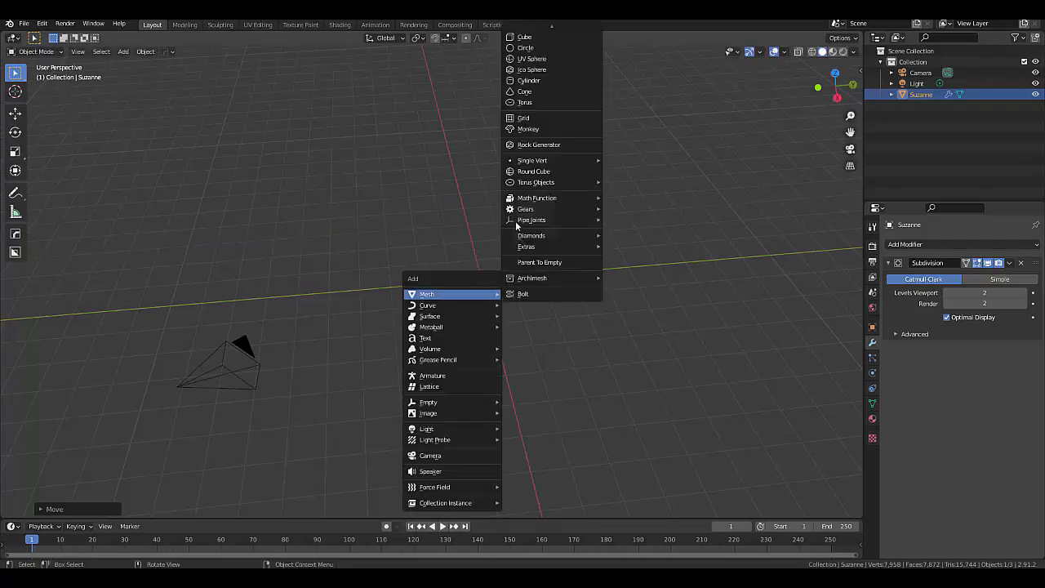
{"action": "left_click", "coordinate": [531, 61]}
{"action": "right_click", "coordinate": [485, 297]}
{"action": "left_click", "coordinate": [484, 297]}
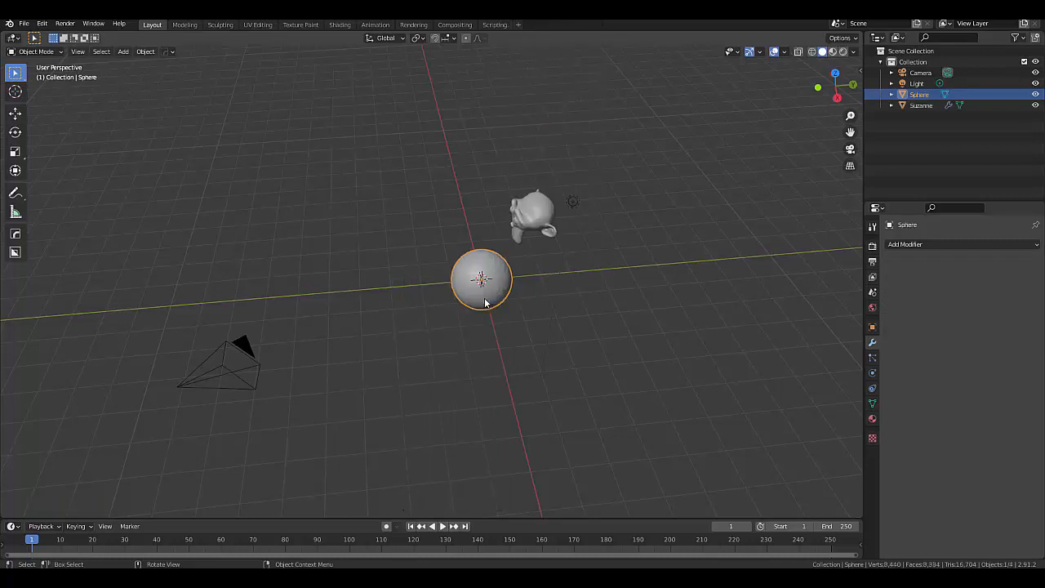
{"action": "type", "text": "s1.5"}
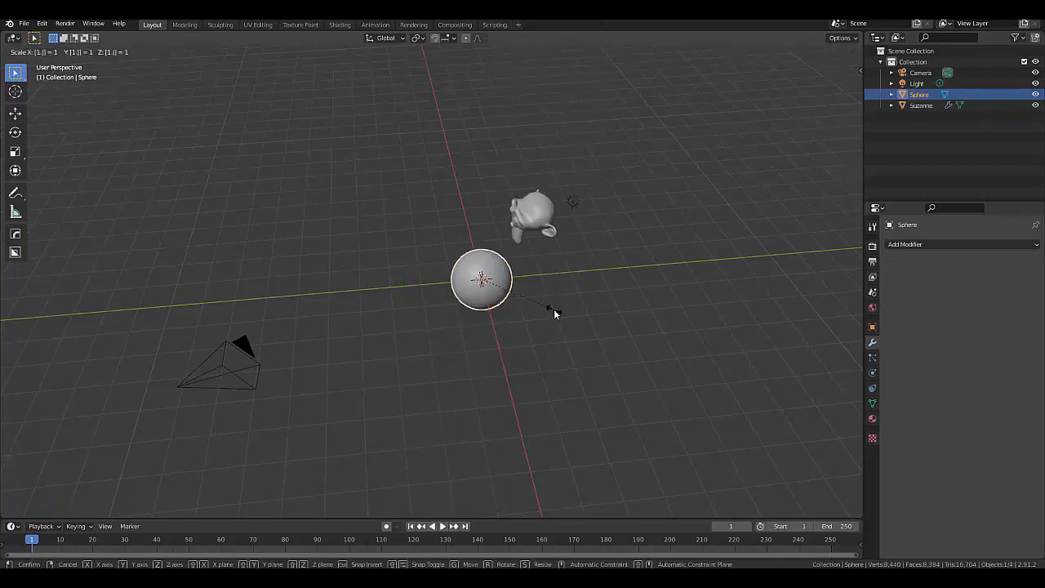
{"action": "key", "text": "Return"}
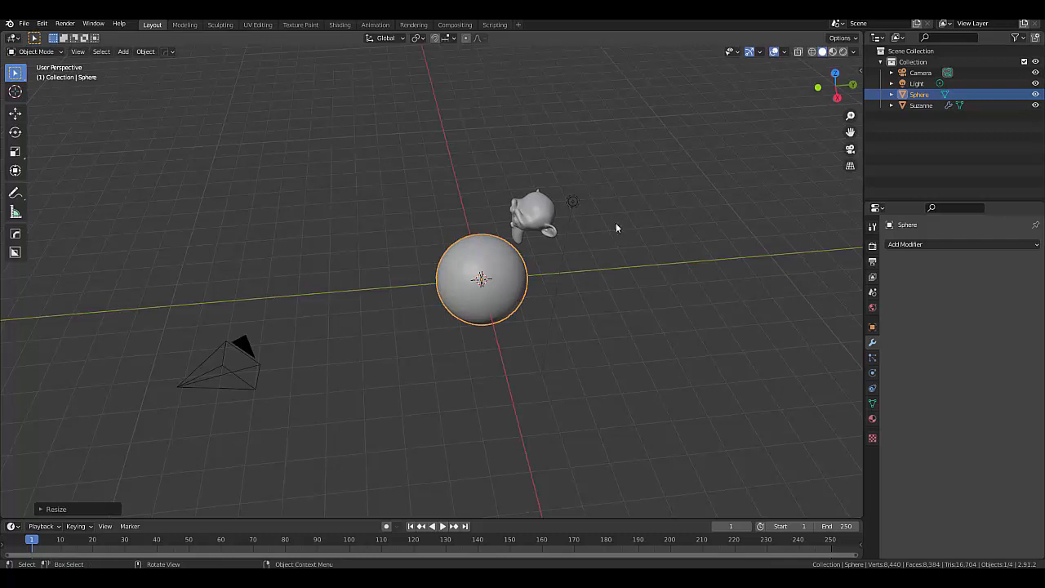
In the camera view, give the monkey a new material with a Glossy BSDF surface.
{"action": "left_click", "coordinate": [850, 149]}
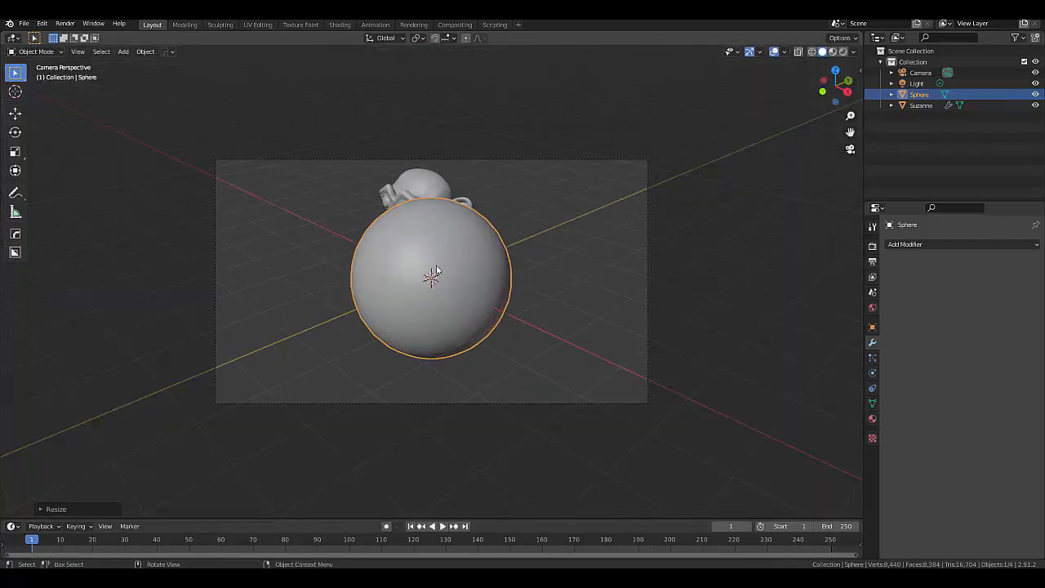
{"action": "left_click", "coordinate": [397, 187]}
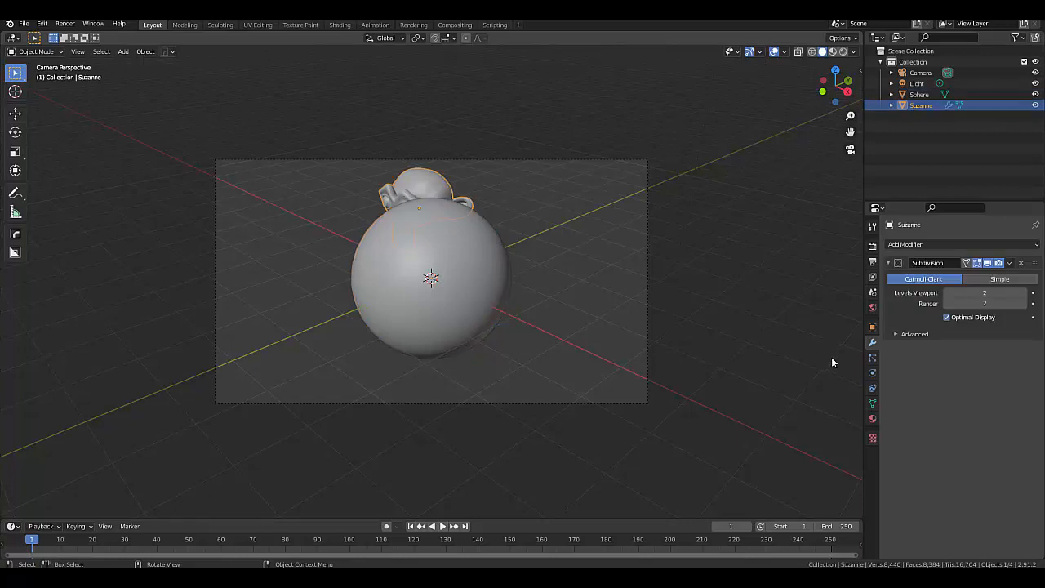
{"action": "left_click", "coordinate": [872, 420]}
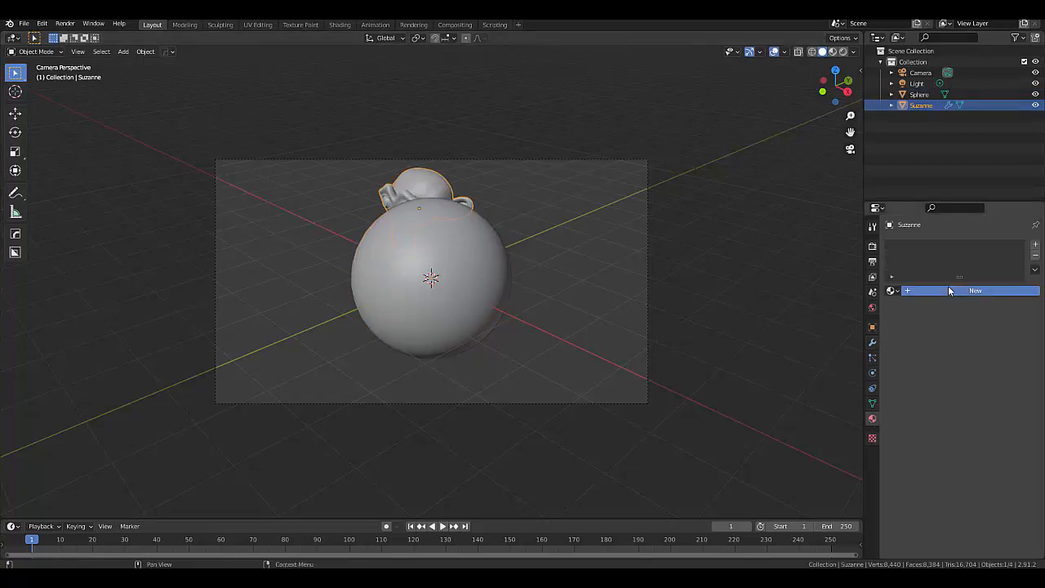
{"action": "left_click", "coordinate": [950, 289]}
{"action": "left_click", "coordinate": [975, 356]}
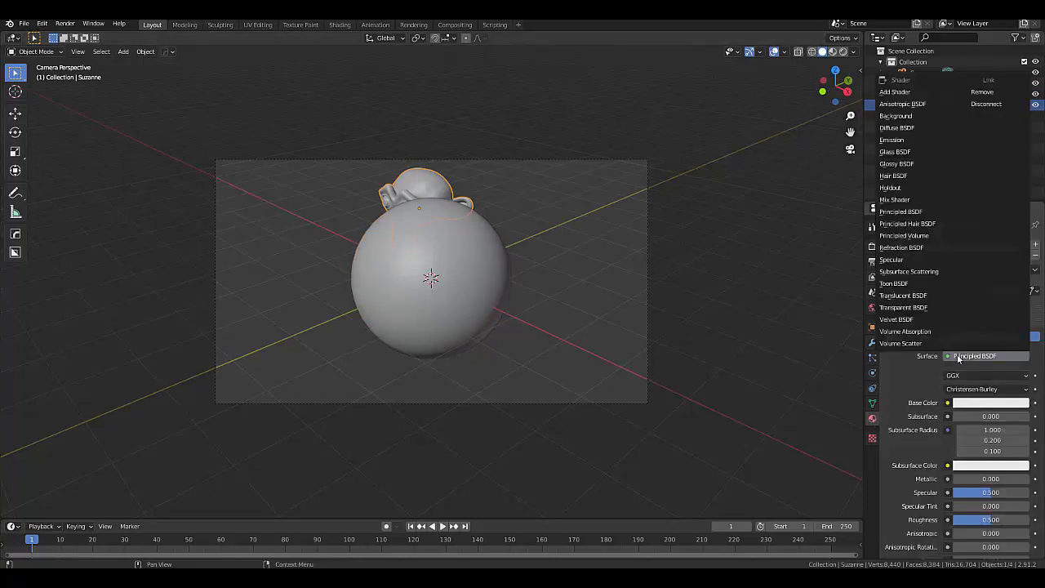
{"action": "left_click", "coordinate": [898, 152]}
Set the monkey's glossy colour to orange, about hue 0.086 and saturation 0.98, and its roughness to 0.15.
{"action": "left_click", "coordinate": [986, 391]}
{"action": "mouse_move", "coordinate": [961, 315]}
{"action": "left_mouse_down"}
{"action": "mouse_move", "coordinate": [955, 299]}
{"action": "mouse_move", "coordinate": [952, 307]}
{"action": "left_mouse_up"}
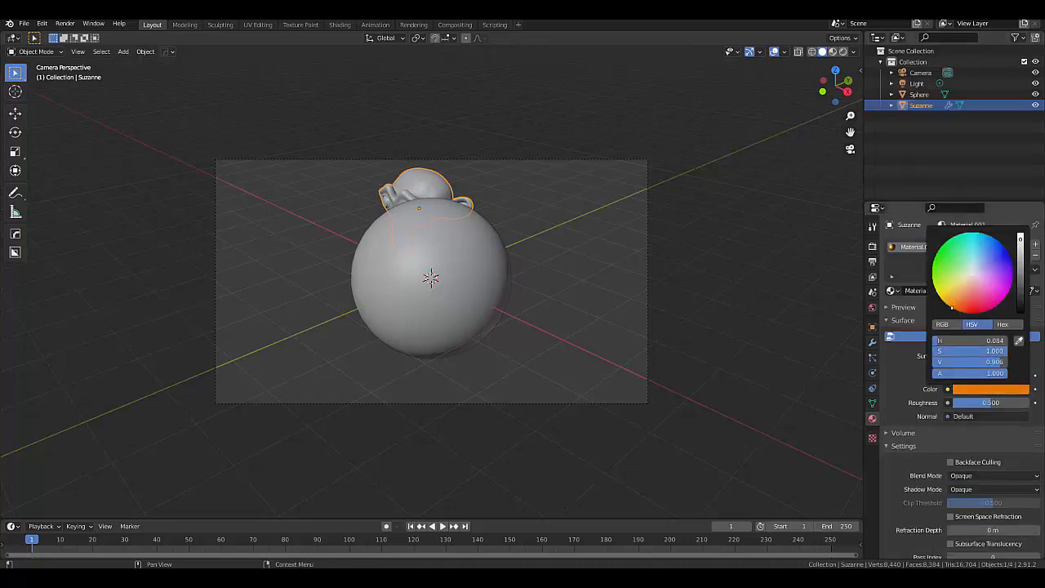
{"action": "double_click", "coordinate": [988, 403]}
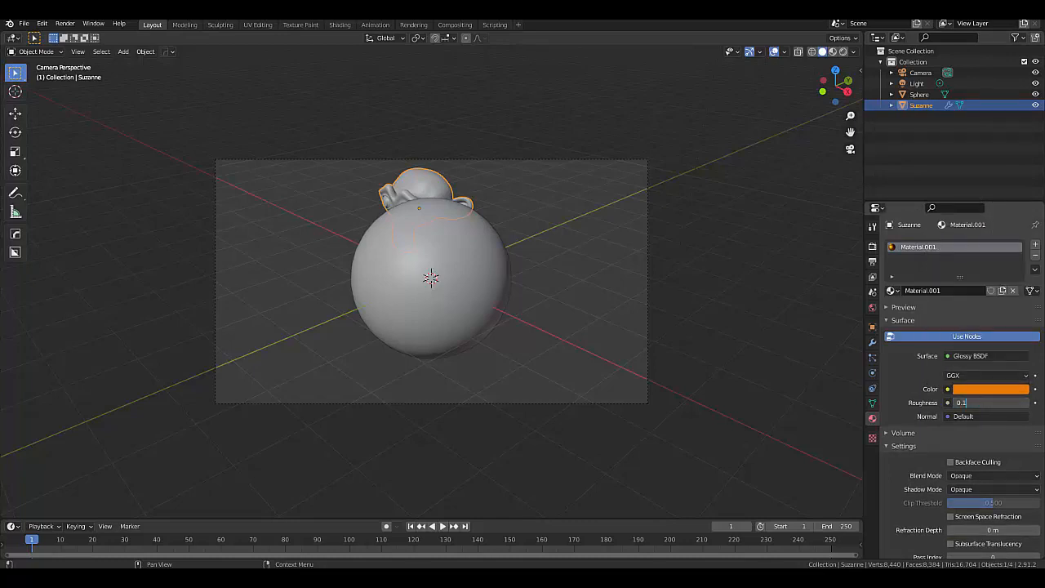
{"action": "type", "text": "0.15"}
{"action": "key", "text": "Return"}
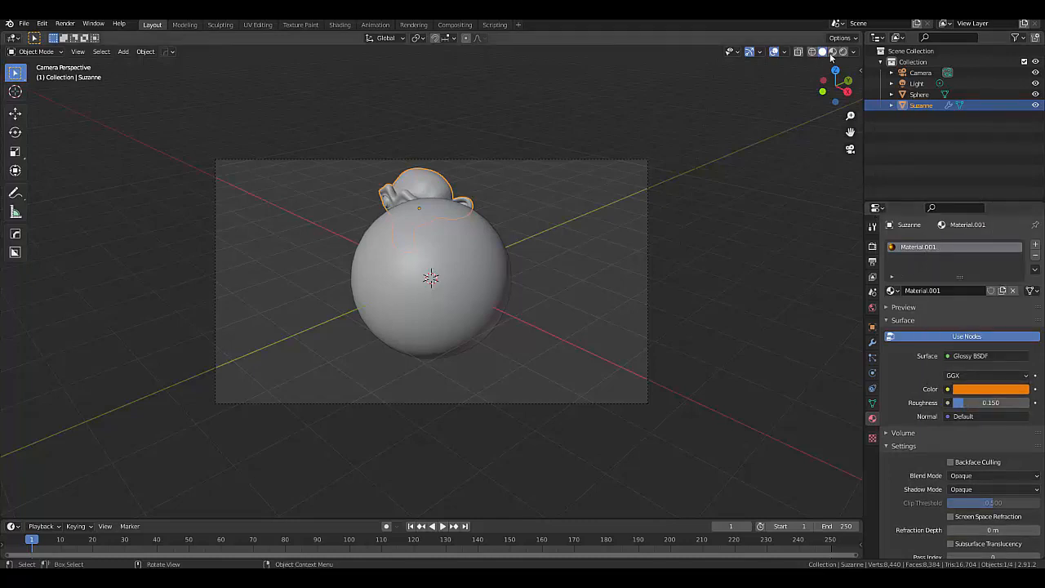
Switch the viewport to rendered shading and assign an Environment Texture to the world background colour.
{"action": "left_click", "coordinate": [843, 52]}
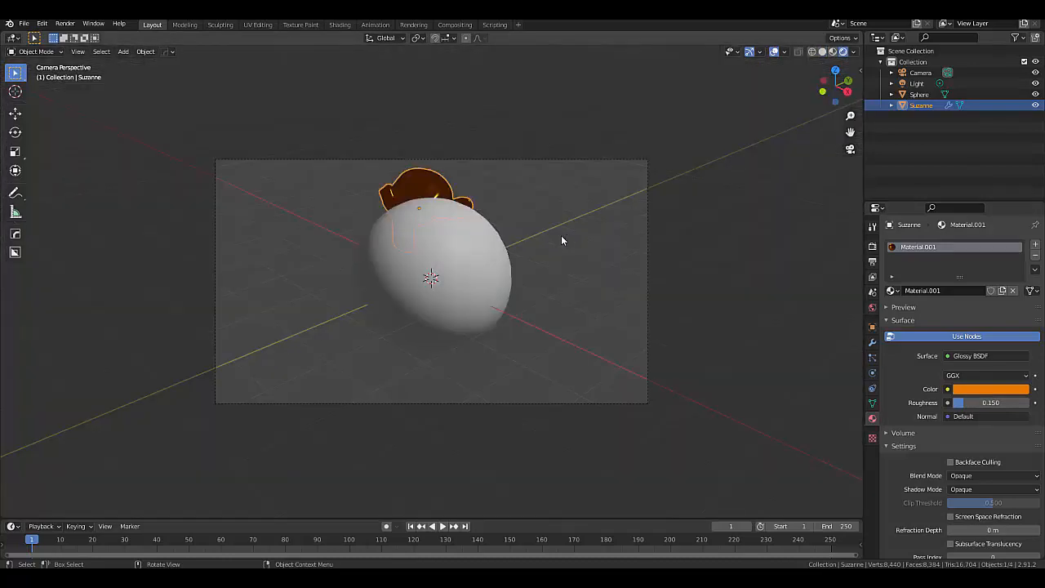
{"action": "left_click", "coordinate": [873, 307]}
{"action": "left_click", "coordinate": [946, 317]}
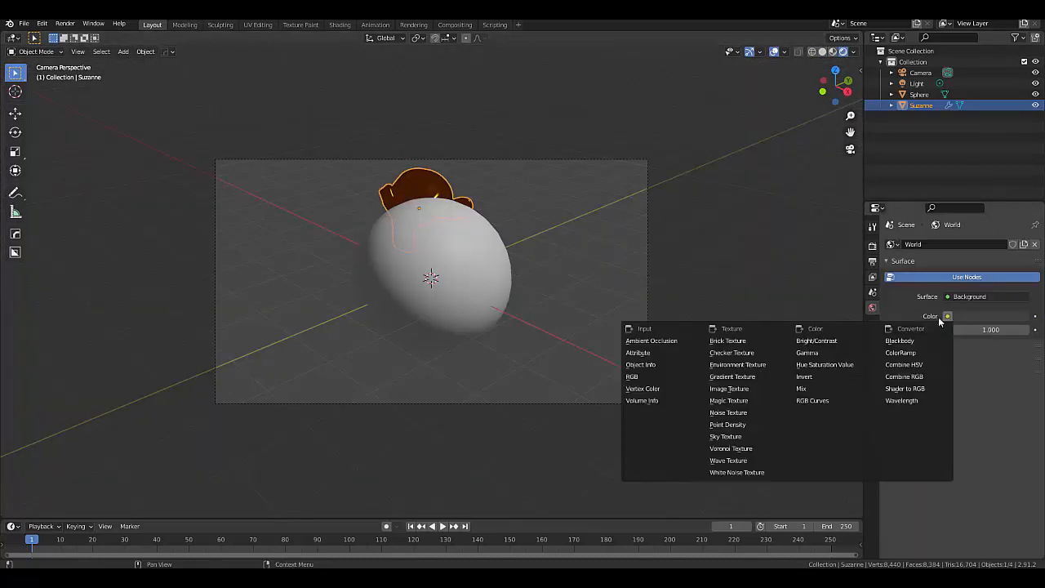
{"action": "left_click", "coordinate": [751, 364]}
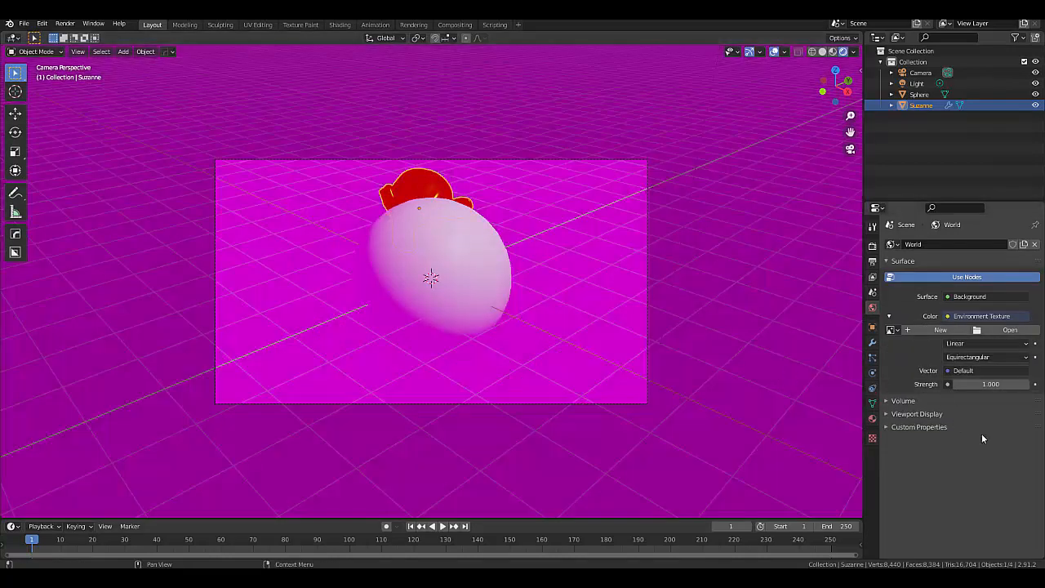
Load old_hall_8k.hdr from the Downloads folder as the world's environment image.
{"action": "left_click", "coordinate": [1010, 330]}
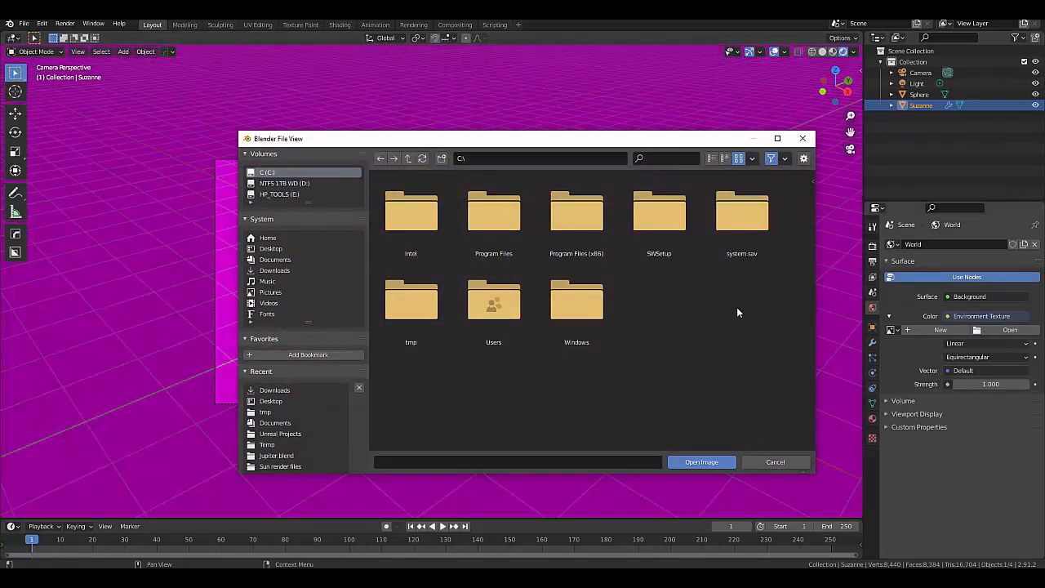
{"action": "left_click", "coordinate": [307, 270]}
{"action": "scroll", "coordinate": [605, 383], "scroll_direction": "down", "scroll_amount": 6}
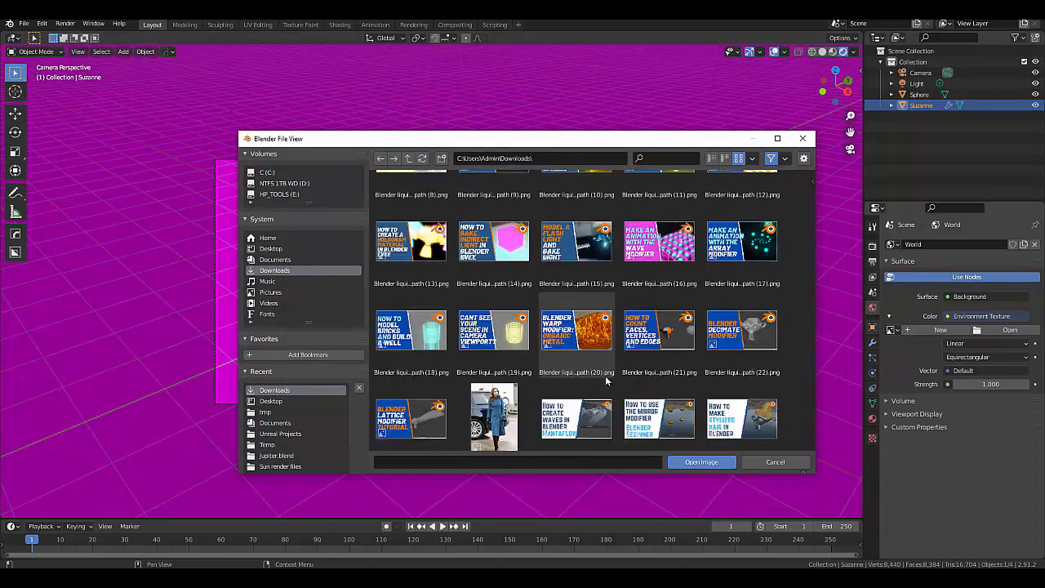
{"action": "scroll", "coordinate": [605, 380], "scroll_direction": "down", "scroll_amount": 8}
{"action": "left_click", "coordinate": [577, 334]}
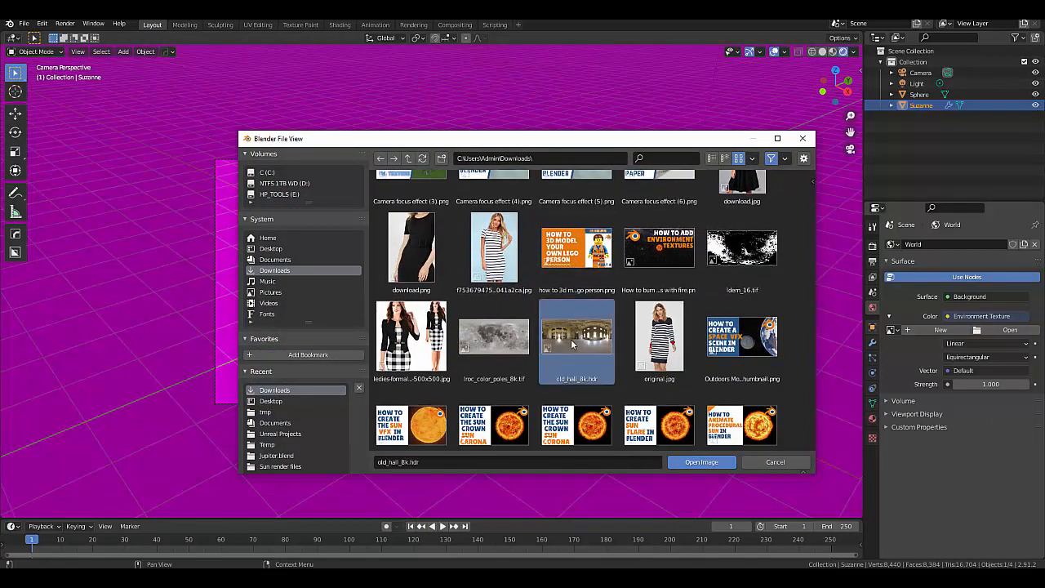
{"action": "left_click", "coordinate": [694, 463]}
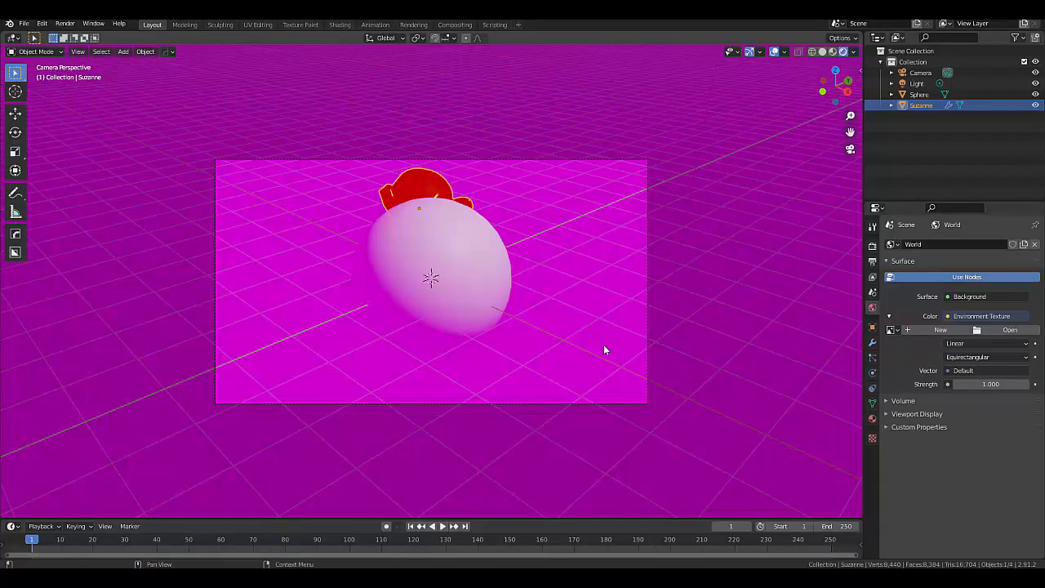
Change the monkey material's colour to golden yellow, about hue 0.137 and saturation 0.9, and its roughness to 0.1.
{"action": "scroll", "coordinate": [602, 345], "scroll_direction": "down", "scroll_amount": 3}
{"action": "scroll", "coordinate": [603, 345], "scroll_direction": "up", "scroll_amount": 4}
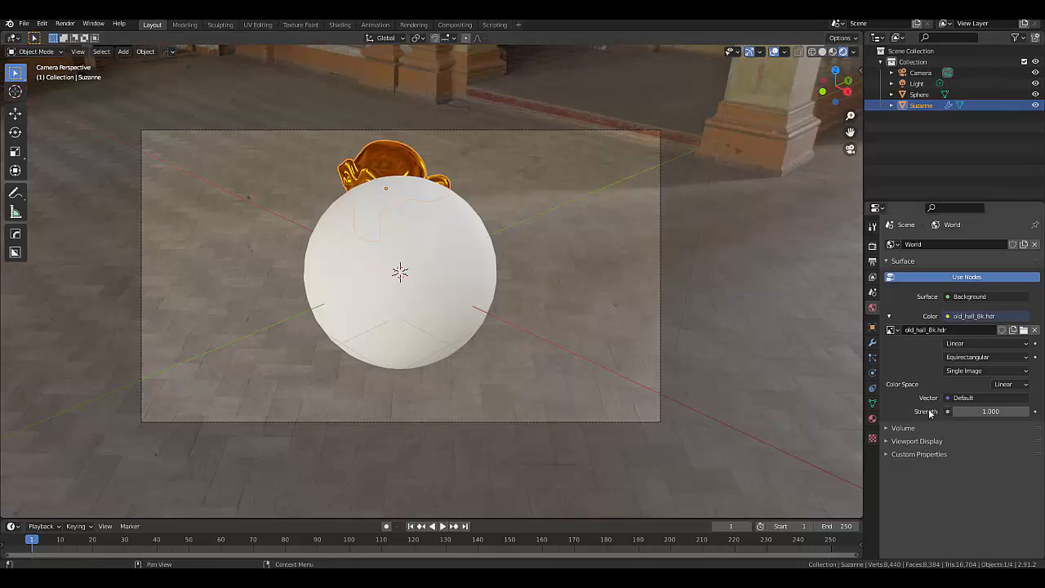
{"action": "left_click", "coordinate": [872, 418]}
{"action": "left_click", "coordinate": [977, 392]}
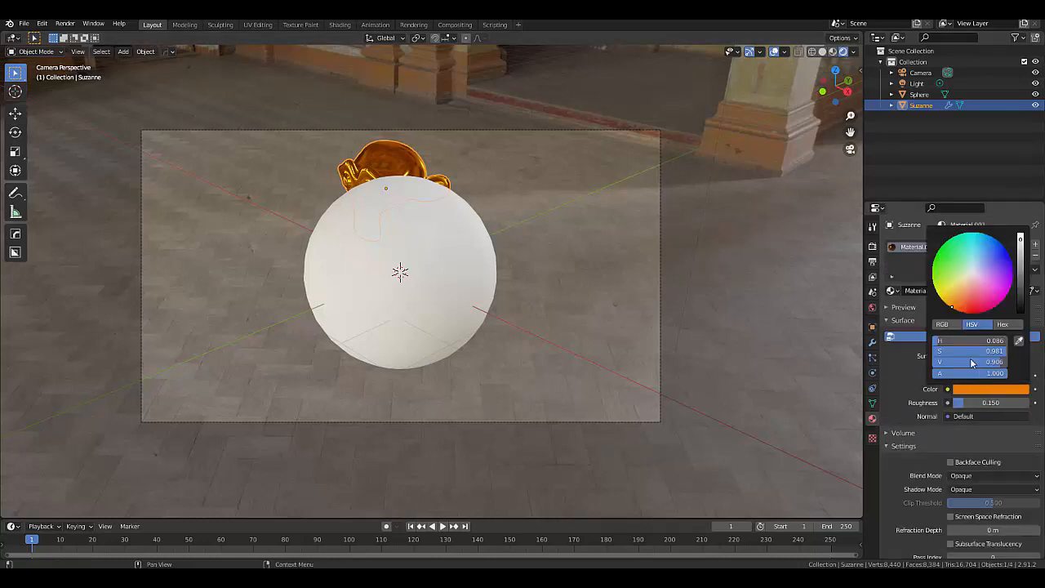
{"action": "left_click_drag", "start_coordinate": [951, 304], "coordinate": [945, 296]}
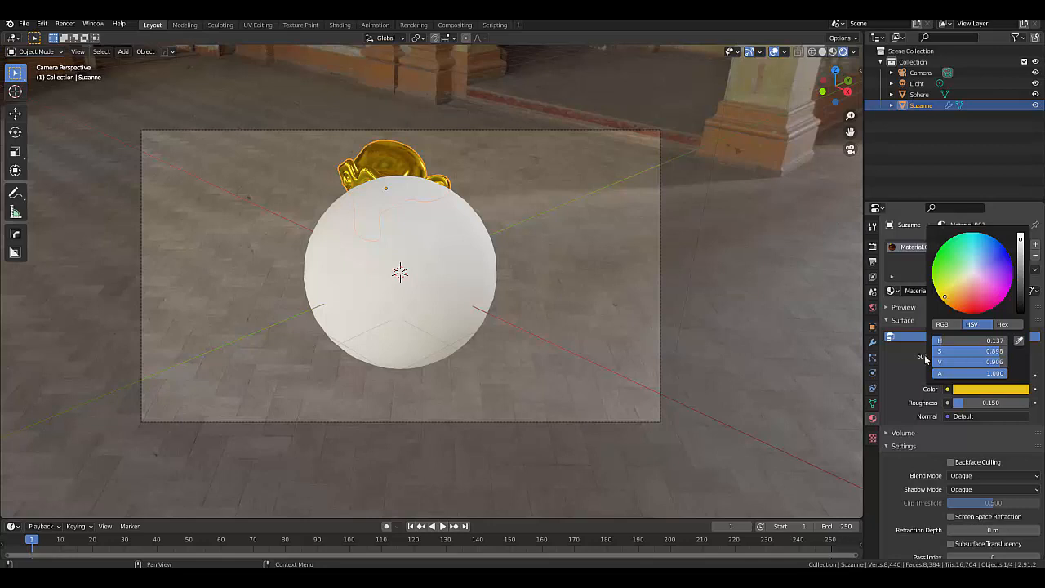
{"action": "left_click", "coordinate": [990, 402]}
{"action": "type", "text": "0"}
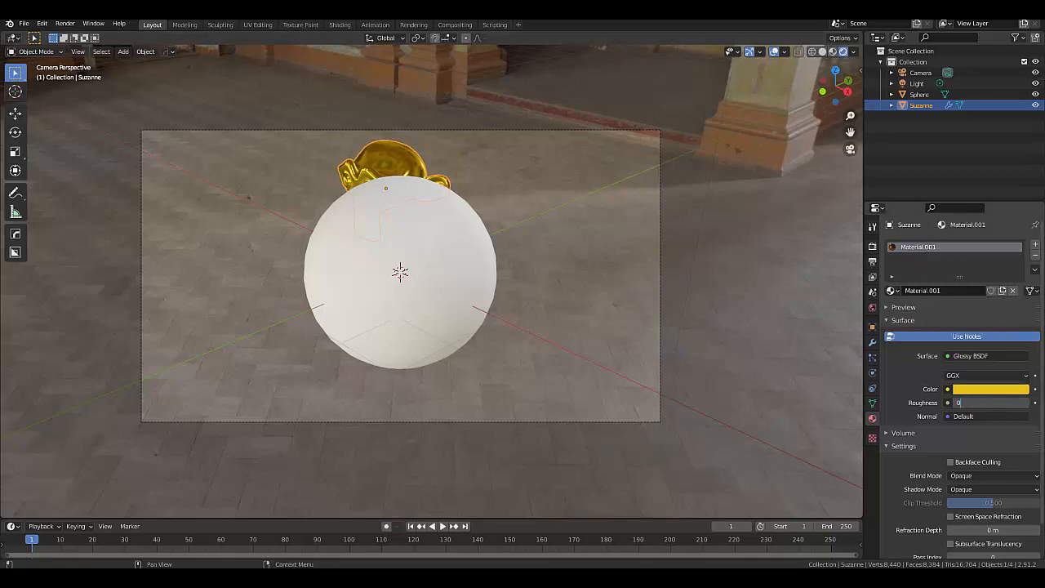
{"action": "key", "text": "Return"}
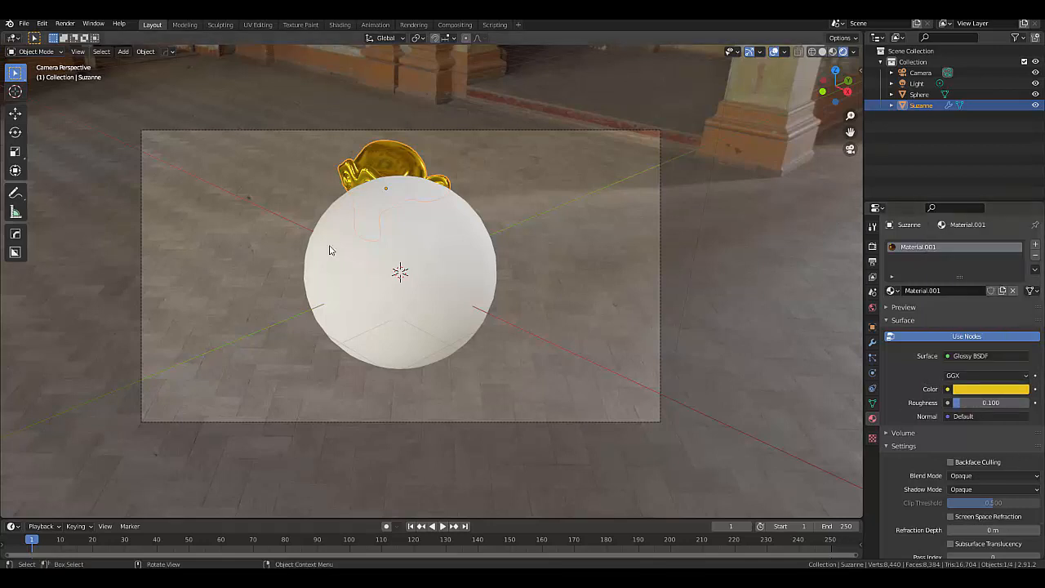
Return to the camera view and add a Subdivision Surface modifier to the sphere with 2 viewport levels.
{"action": "scroll", "coordinate": [326, 247], "scroll_direction": "up", "scroll_amount": 2}
{"action": "middle_click_drag", "start_coordinate": [836, 147], "coordinate": [549, 223]}
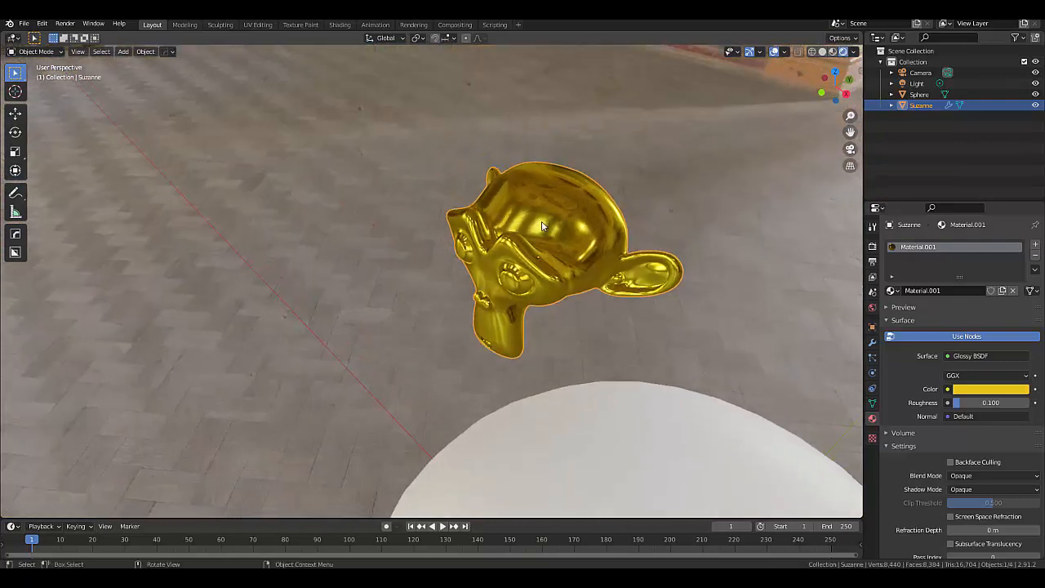
{"action": "scroll", "coordinate": [546, 228], "scroll_direction": "down", "scroll_amount": 5}
{"action": "left_click", "coordinate": [850, 151]}
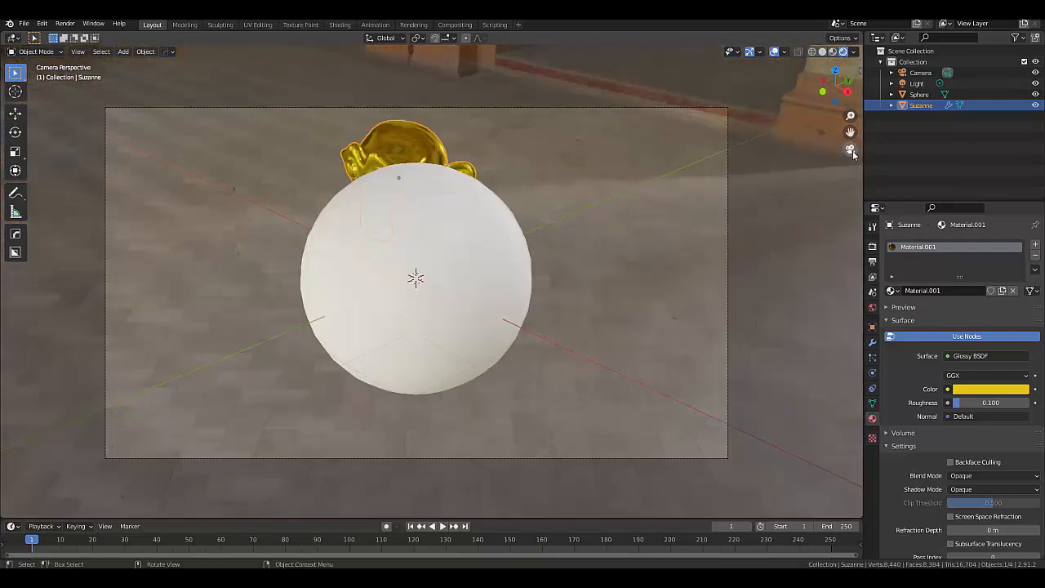
{"action": "left_click", "coordinate": [460, 290]}
{"action": "left_click", "coordinate": [872, 341]}
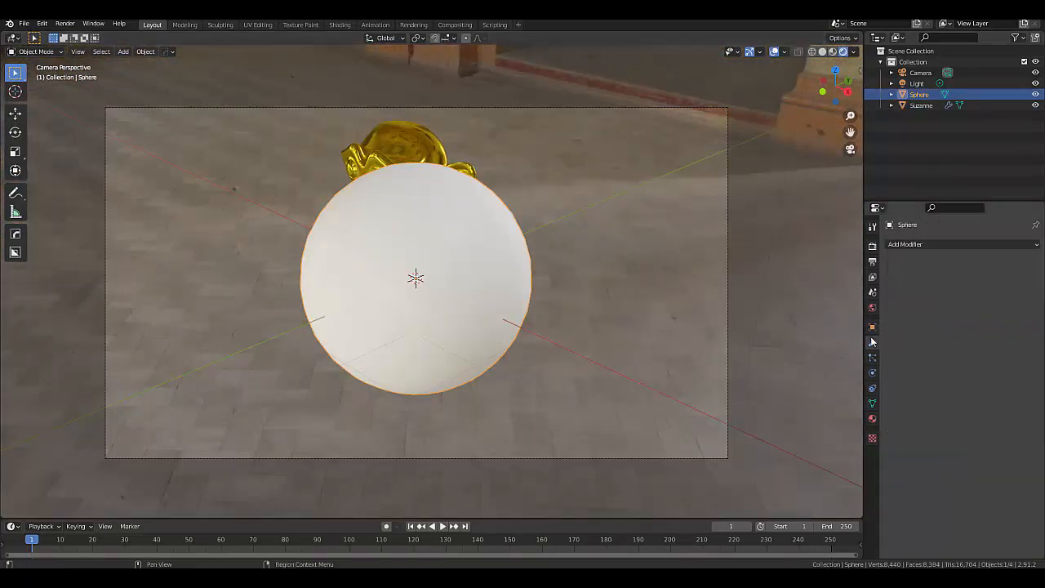
{"action": "left_click", "coordinate": [898, 244]}
{"action": "left_click", "coordinate": [839, 431]}
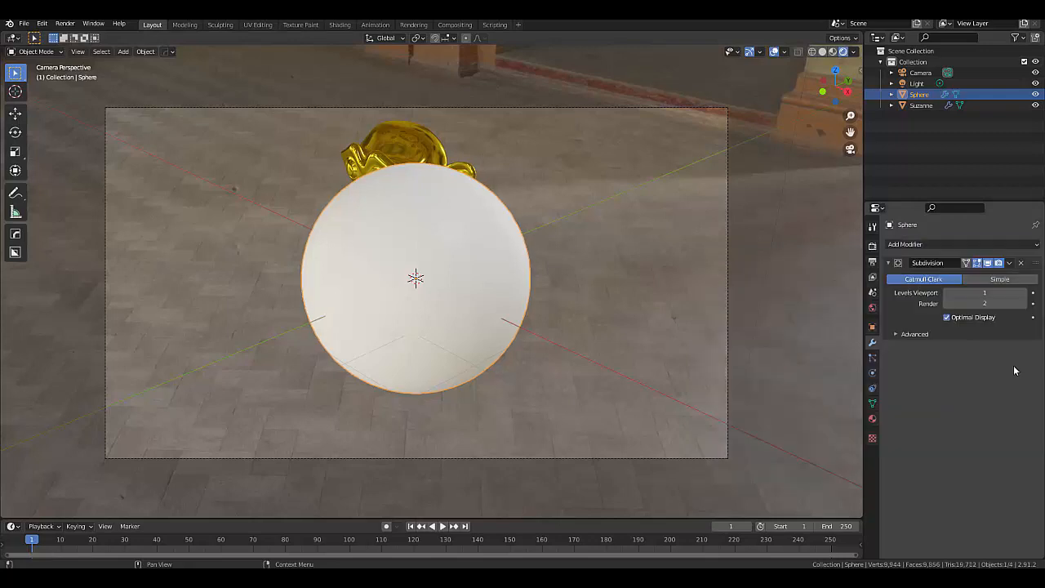
{"action": "left_click", "coordinate": [1021, 292]}
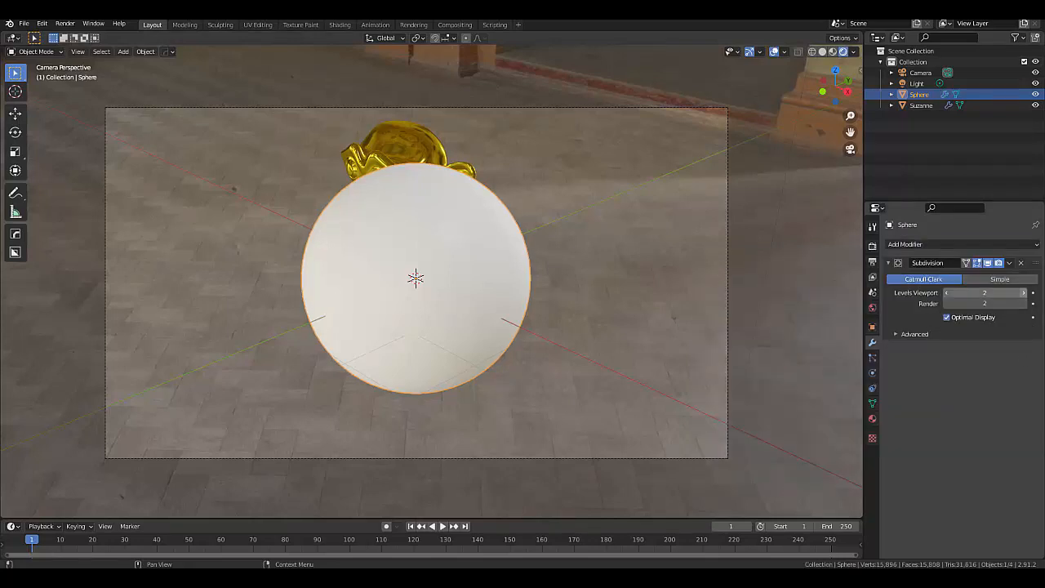
Give the sphere a new material with a Glass BSDF surface and set its roughness to 0.
{"action": "scroll", "coordinate": [446, 302], "scroll_direction": "up", "scroll_amount": 1}
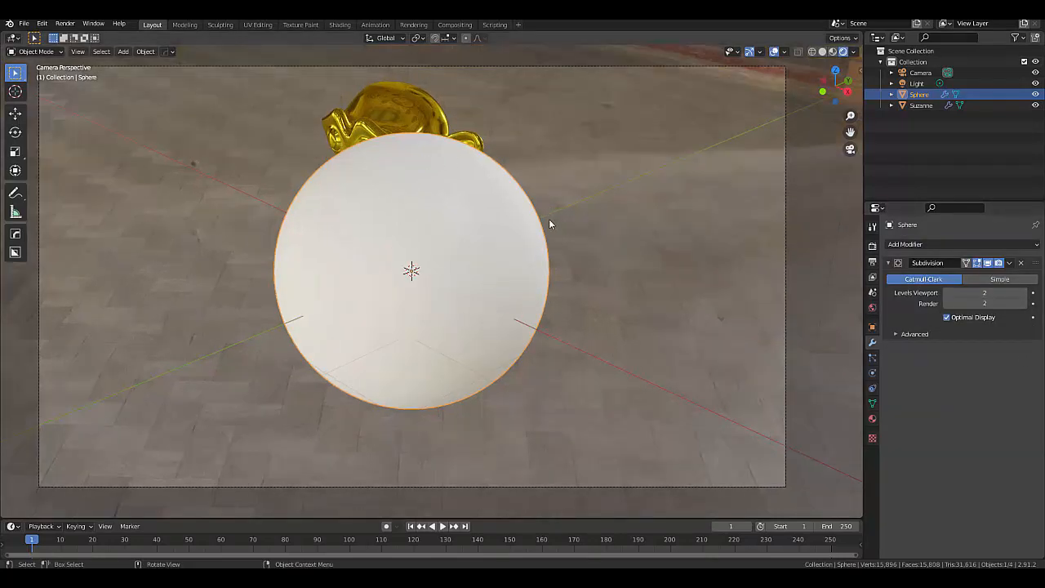
{"action": "left_click", "coordinate": [872, 419]}
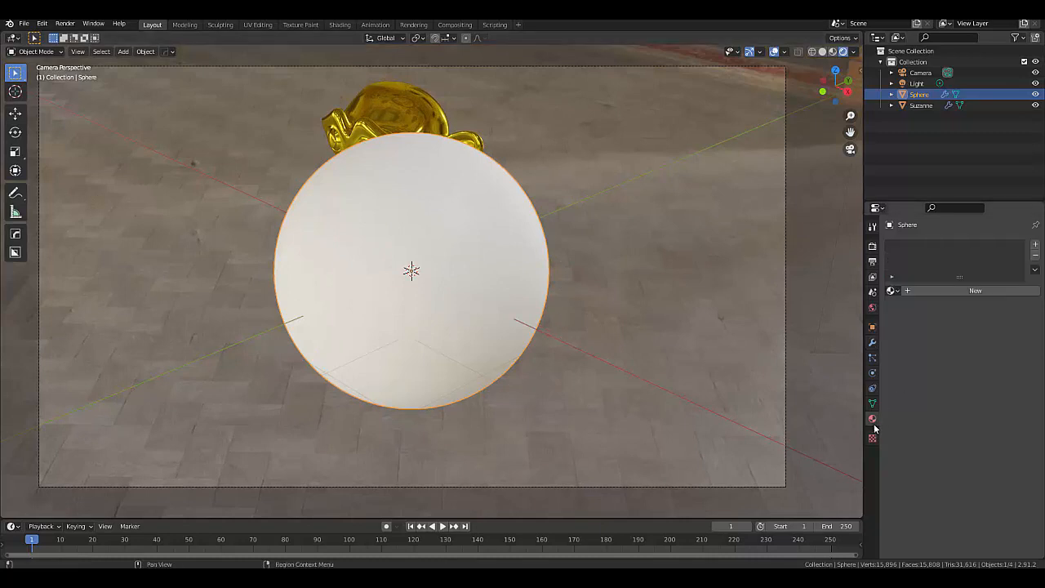
{"action": "left_click", "coordinate": [926, 290]}
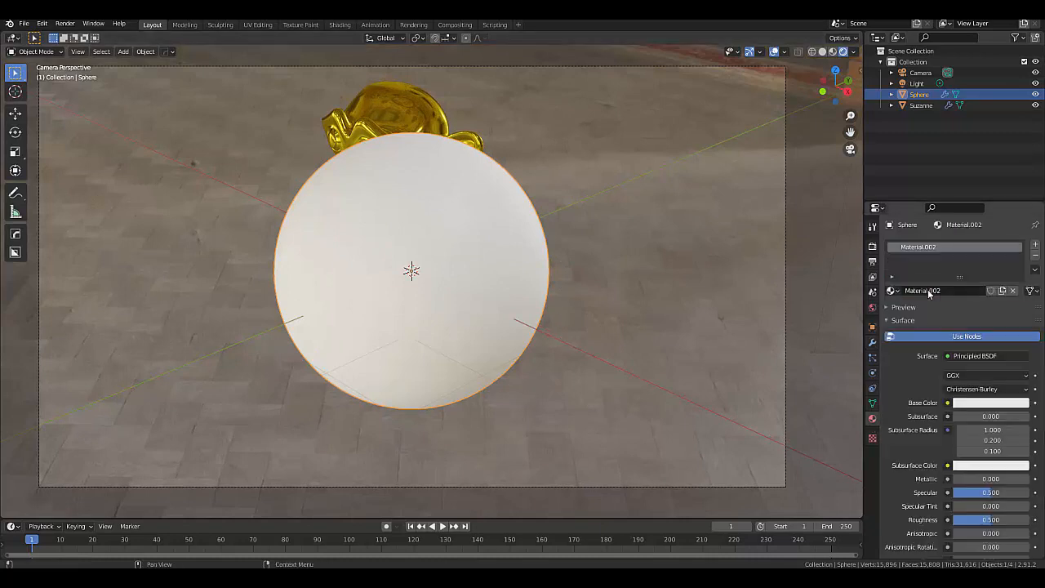
{"action": "left_click", "coordinate": [971, 360]}
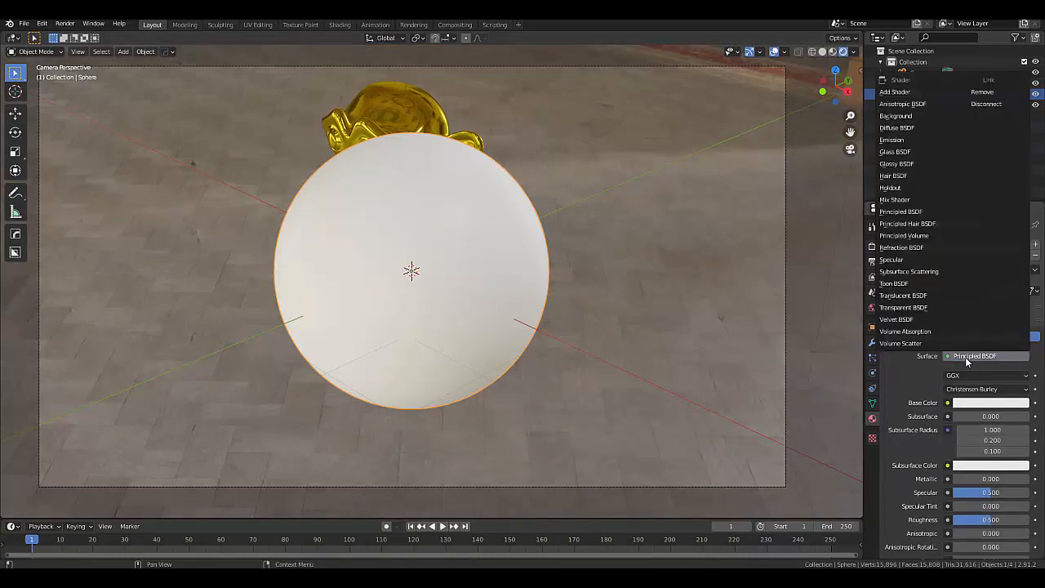
{"action": "left_click", "coordinate": [926, 154]}
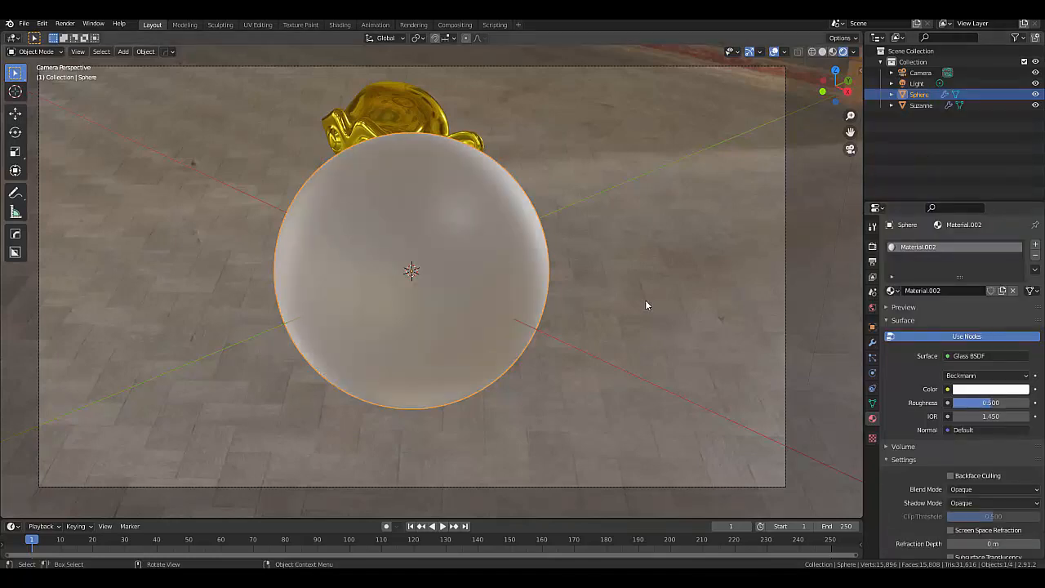
{"action": "mouse_move", "coordinate": [393, 251]}
{"action": "middle_mouse_down"}
{"action": "mouse_move", "coordinate": [361, 205]}
{"action": "mouse_move", "coordinate": [400, 238]}
{"action": "middle_mouse_up"}
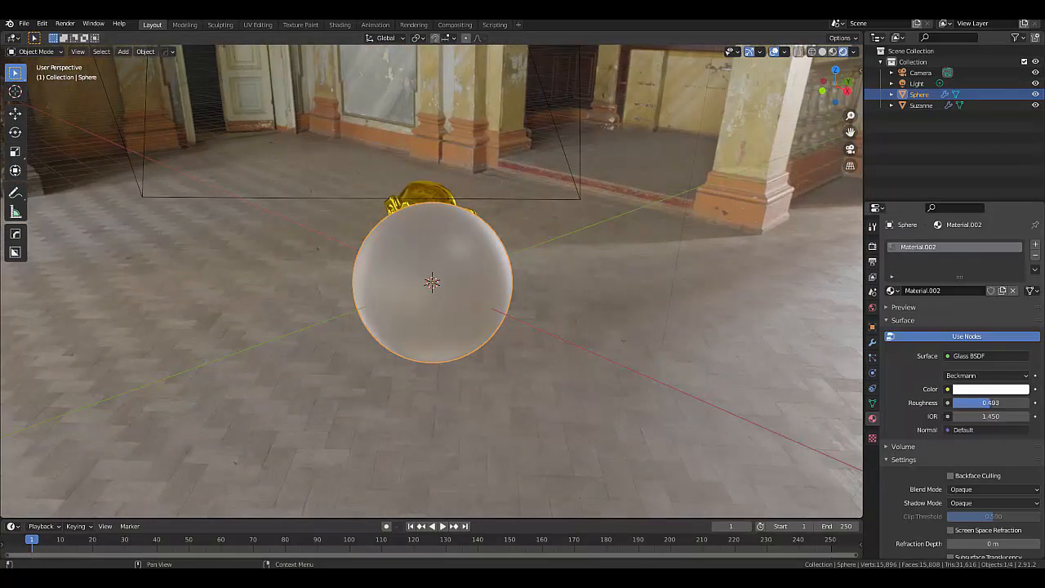
{"action": "left_click_drag", "start_coordinate": [990, 413], "coordinate": [952, 412]}
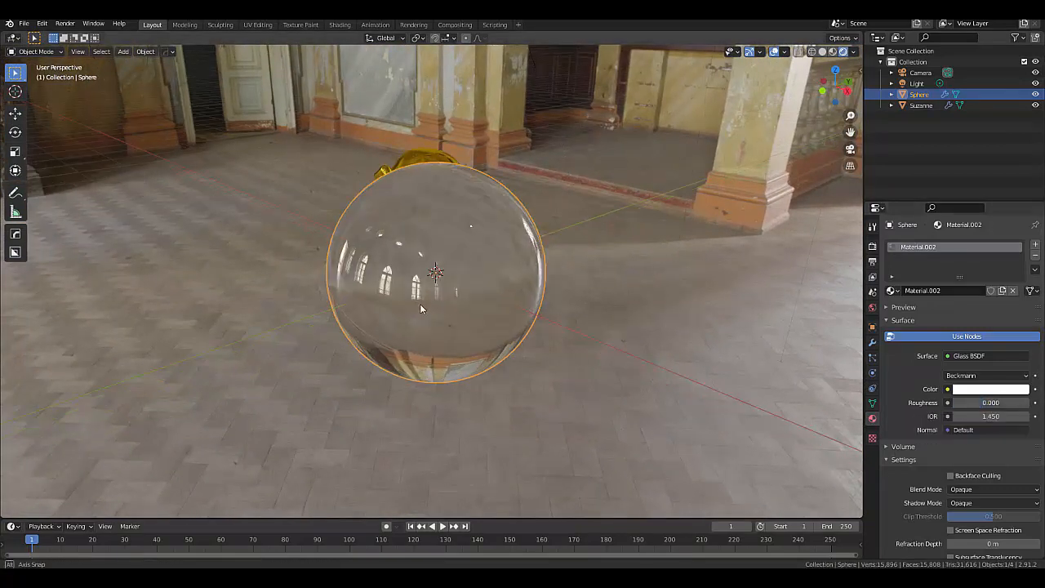
Enable Screen Space Refraction in the glass material's settings and set its refraction depth to 0.1 m.
{"action": "middle_click_drag", "start_coordinate": [420, 304], "coordinate": [513, 309]}
{"action": "scroll", "coordinate": [482, 313], "scroll_direction": "up", "scroll_amount": 3}
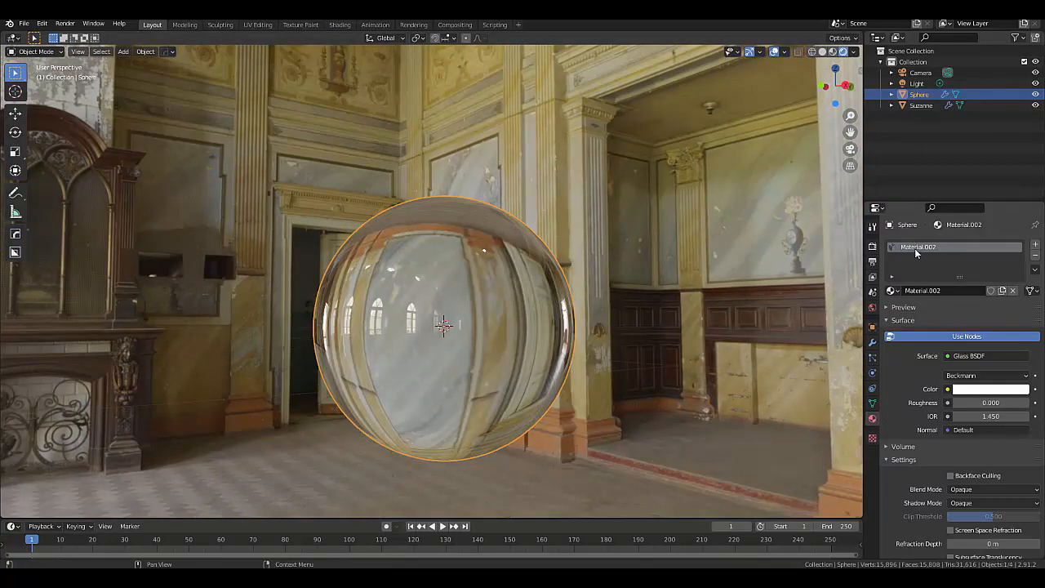
{"action": "scroll", "coordinate": [943, 439], "scroll_direction": "down", "scroll_amount": 2}
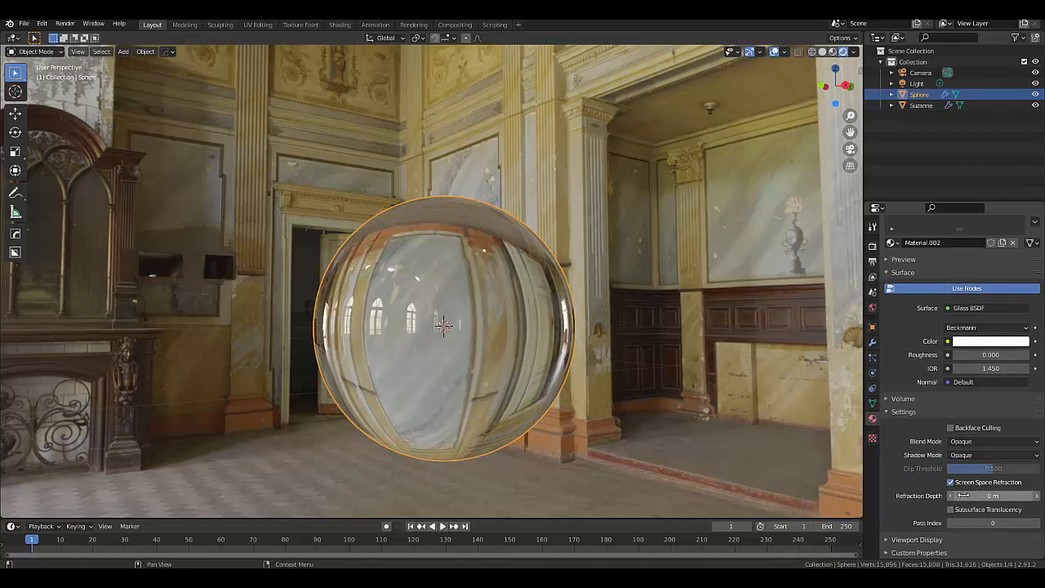
{"action": "left_click_drag", "start_coordinate": [972, 496], "coordinate": [1008, 496]}
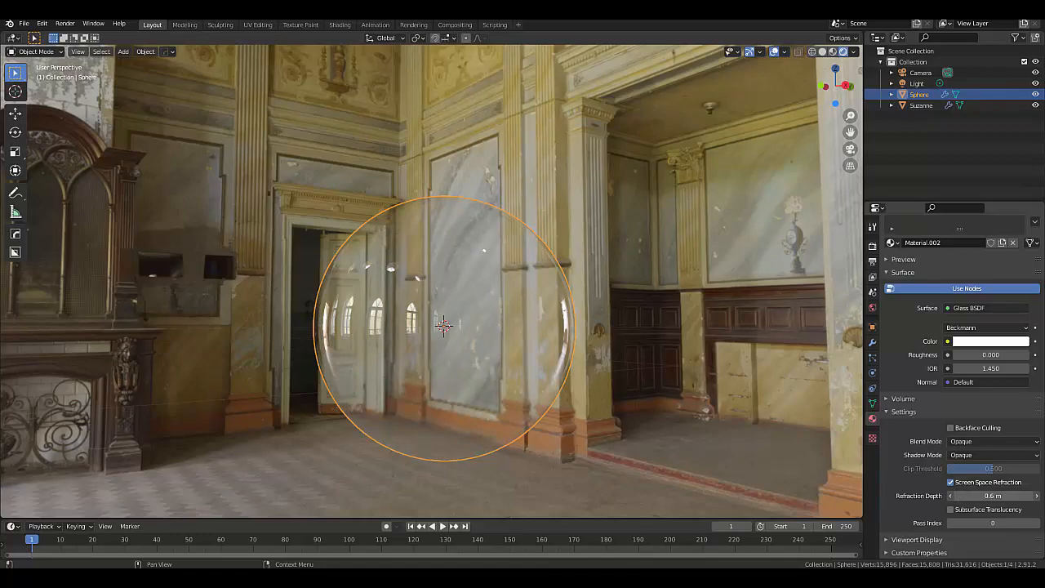
{"action": "left_click", "coordinate": [990, 495]}
{"action": "type", "text": "0.1"}
{"action": "key", "text": "Return"}
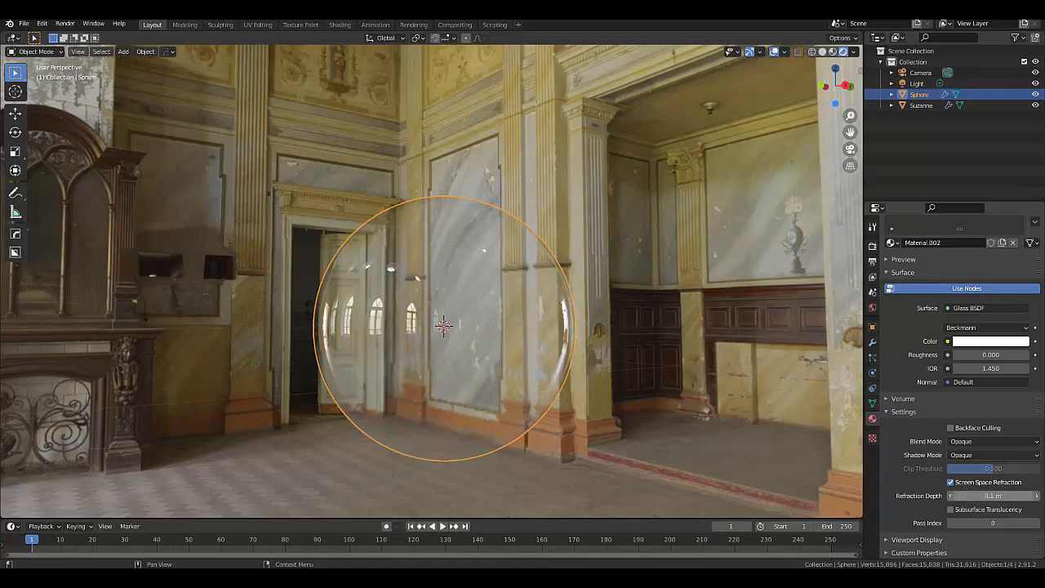
Enable Screen Space Reflections with Refraction in the scene's Eevee render settings.
{"action": "scroll", "coordinate": [471, 398], "scroll_direction": "down", "scroll_amount": 2}
{"action": "mouse_move", "coordinate": [461, 396]}
{"action": "middle_mouse_down"}
{"action": "mouse_move", "coordinate": [410, 390]}
{"action": "mouse_move", "coordinate": [463, 394]}
{"action": "middle_mouse_up"}
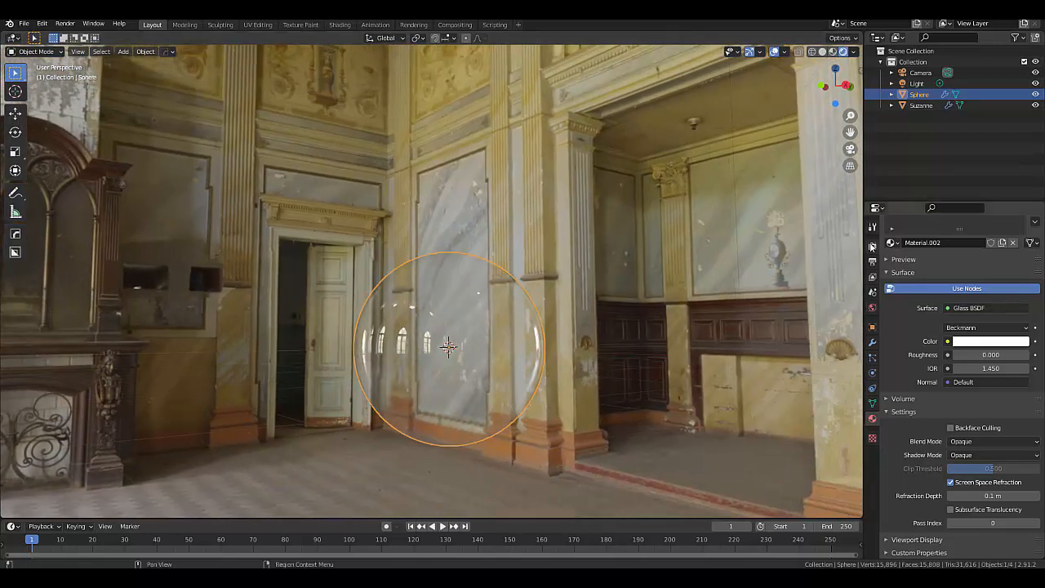
{"action": "left_click", "coordinate": [872, 245]}
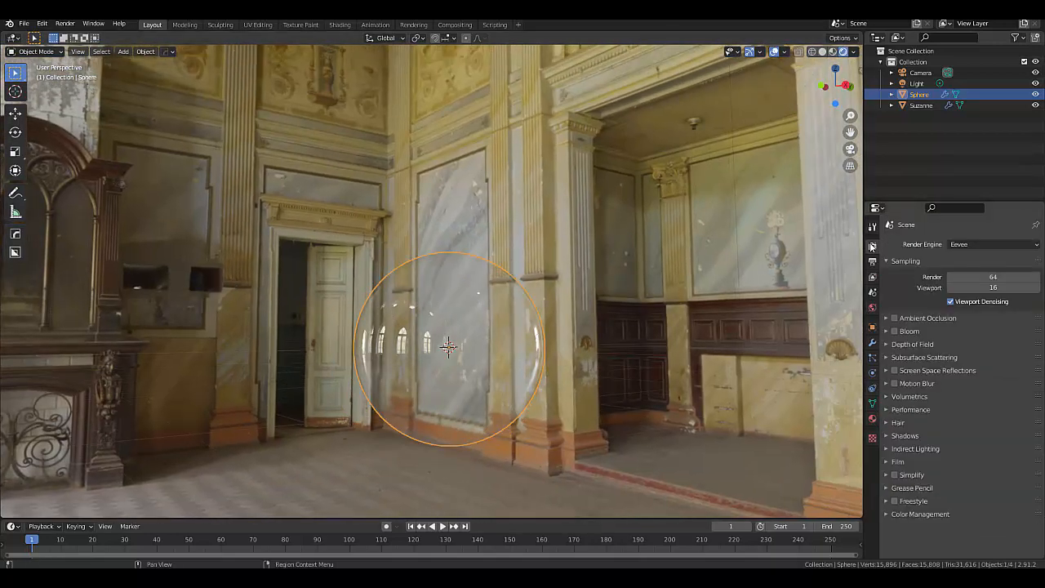
{"action": "left_click", "coordinate": [894, 370]}
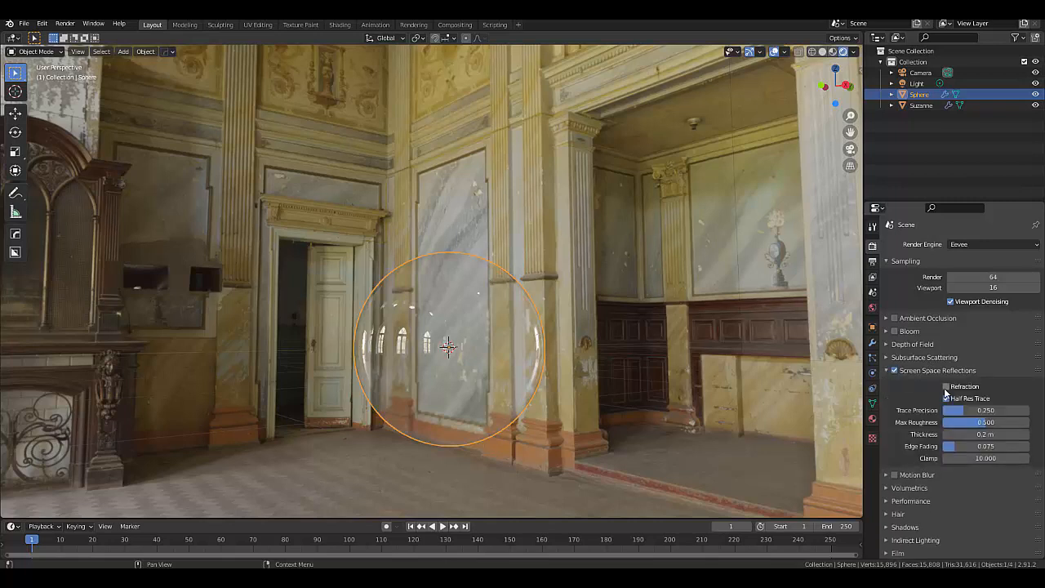
{"action": "left_click", "coordinate": [945, 387]}
{"action": "middle_click_drag", "start_coordinate": [467, 349], "coordinate": [477, 369]}
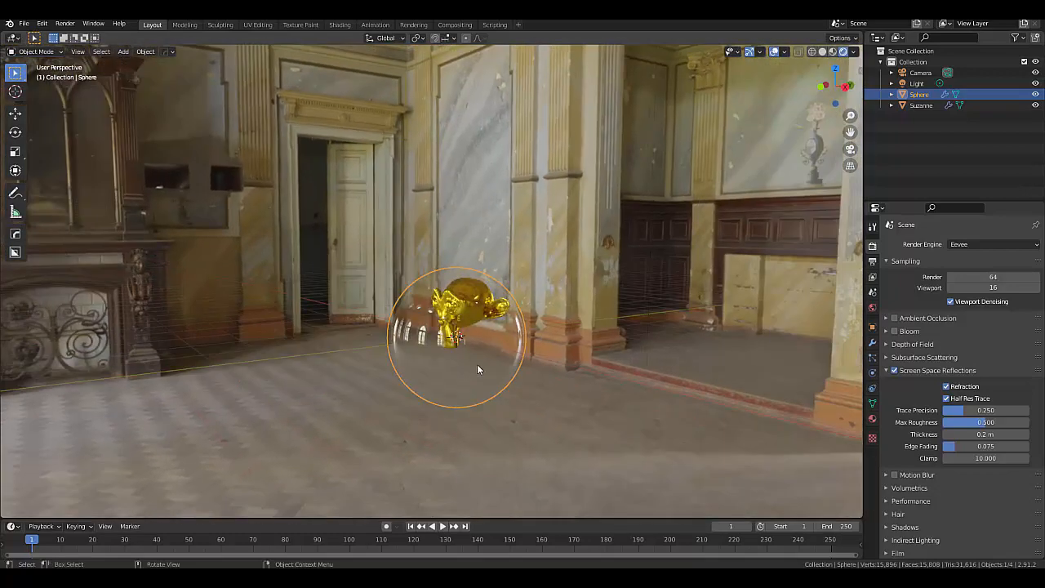
Set the sphere's glass roughness to 0.5.
{"action": "left_click", "coordinate": [873, 418]}
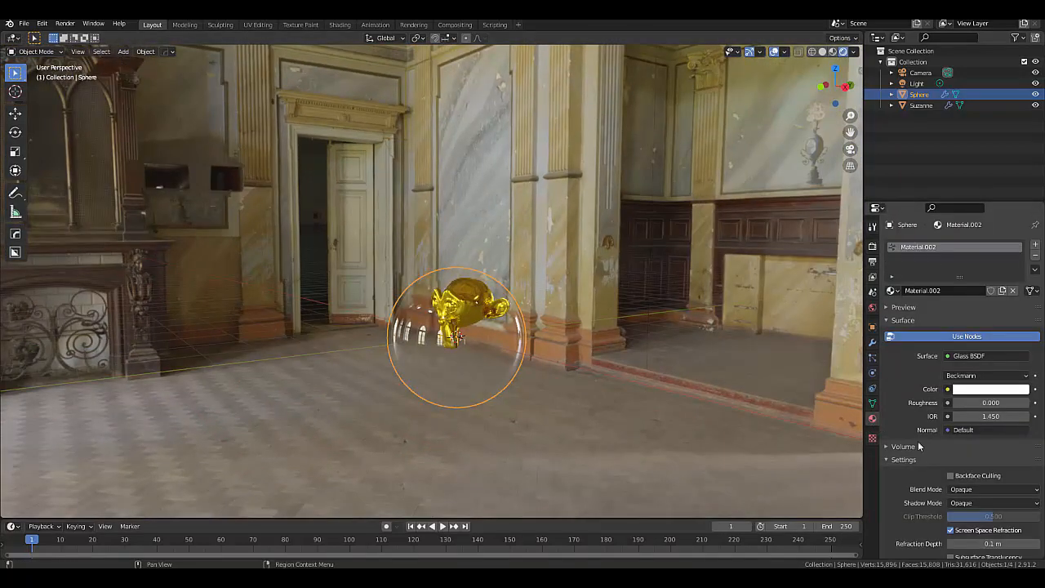
{"action": "left_click_drag", "start_coordinate": [982, 408], "coordinate": [988, 409]}
{"action": "left_click", "coordinate": [974, 406]}
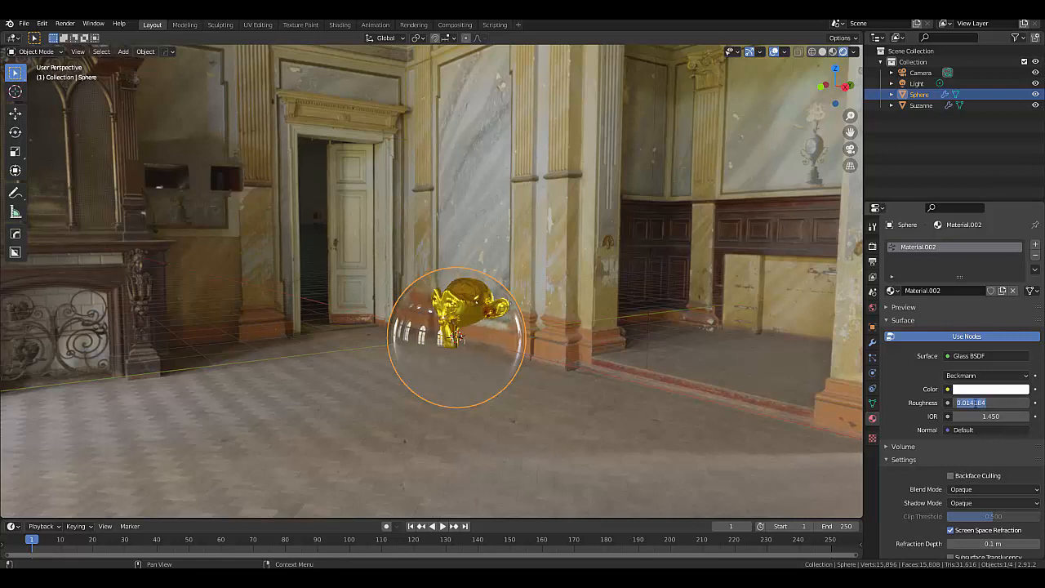
{"action": "type", "text": "0.5"}
{"action": "key", "text": "Return"}
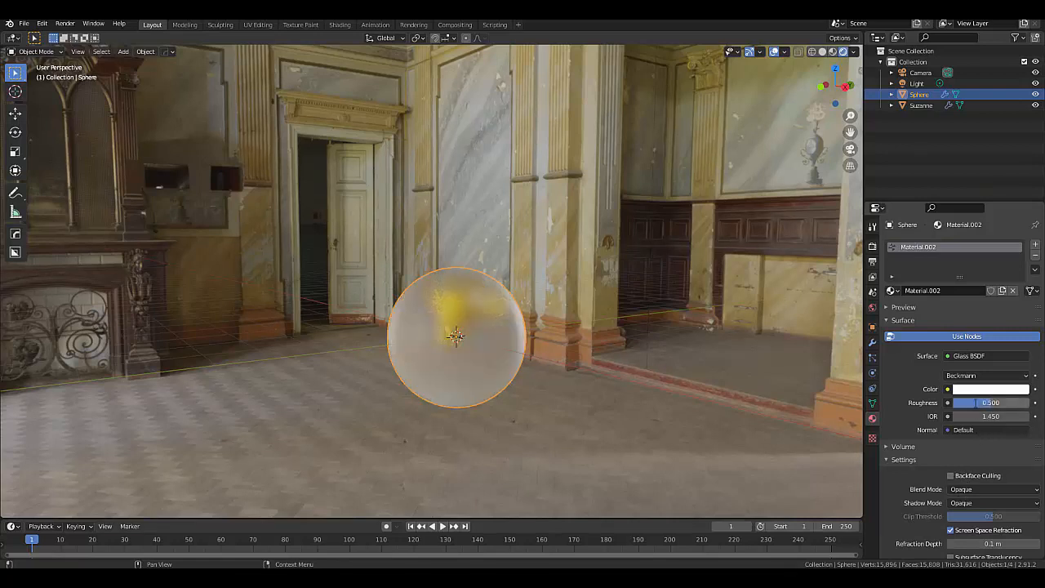
Lower the sphere's glass roughness to 0.3.
{"action": "scroll", "coordinate": [445, 355], "scroll_direction": "up", "scroll_amount": 3}
{"action": "mouse_move", "coordinate": [457, 346]}
{"action": "middle_mouse_down"}
{"action": "mouse_move", "coordinate": [437, 312]}
{"action": "mouse_move", "coordinate": [459, 332]}
{"action": "middle_mouse_up"}
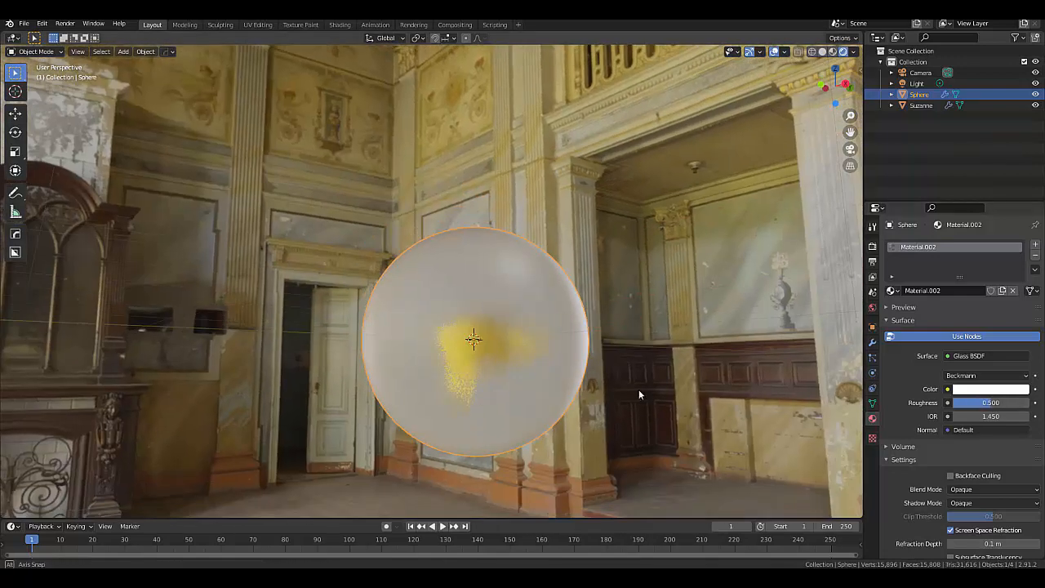
{"action": "left_click", "coordinate": [987, 402]}
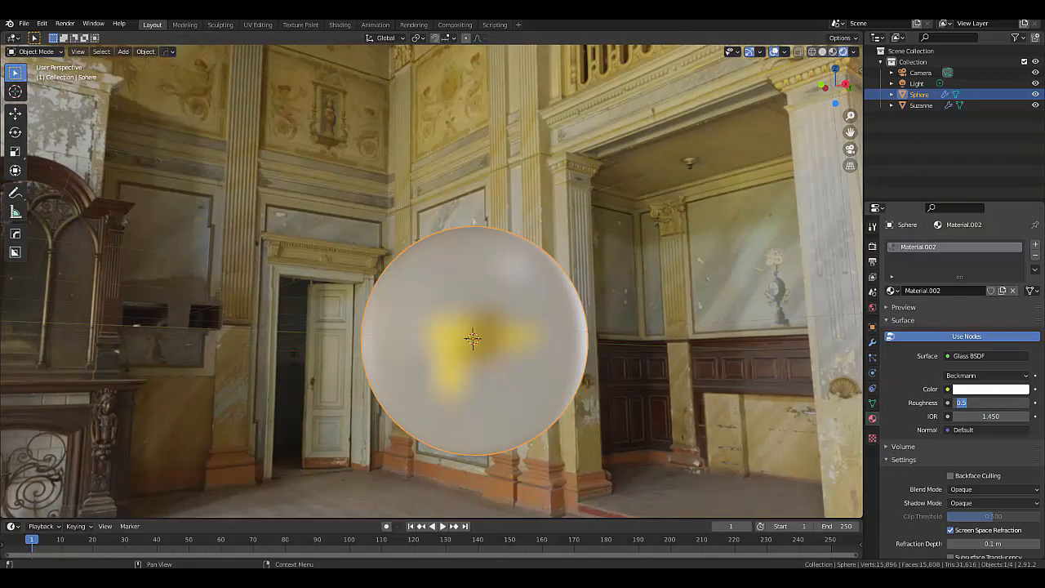
{"action": "type", "text": "0.3"}
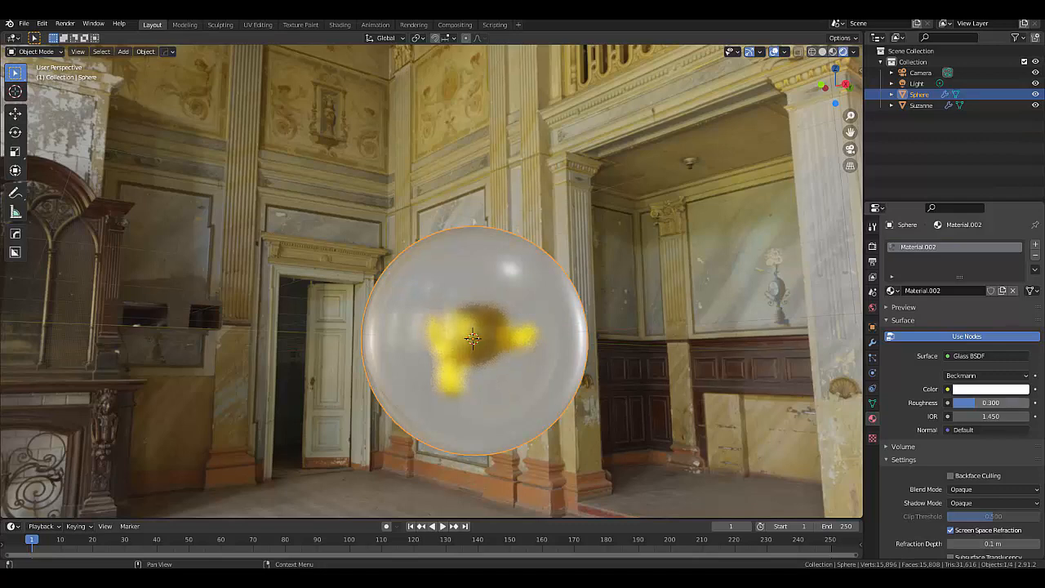
{"action": "key", "text": "Return"}
Turn on Backface Culling for the glass material and set its blend mode to Alpha Blend and shadow mode to Alpha Hashed.
{"action": "middle_click_drag", "start_coordinate": [499, 363], "coordinate": [482, 351]}
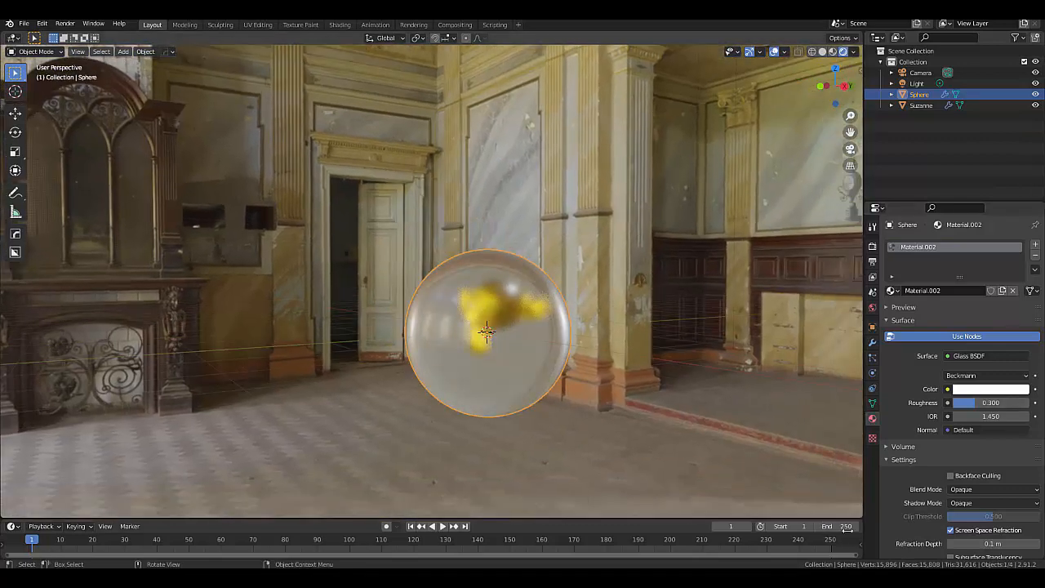
{"action": "scroll", "coordinate": [958, 533], "scroll_direction": "down", "scroll_amount": 1}
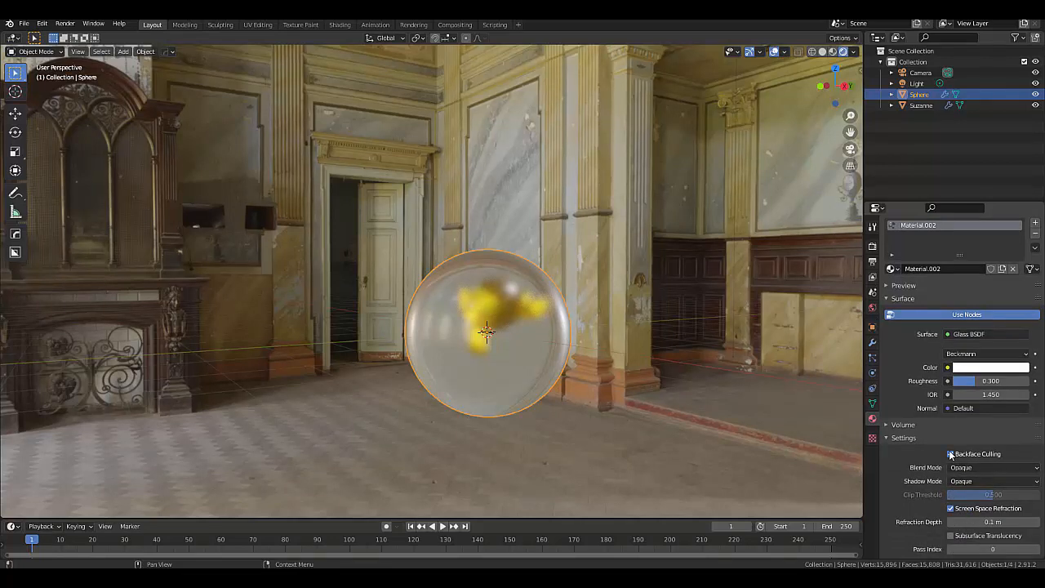
{"action": "left_click", "coordinate": [966, 467]}
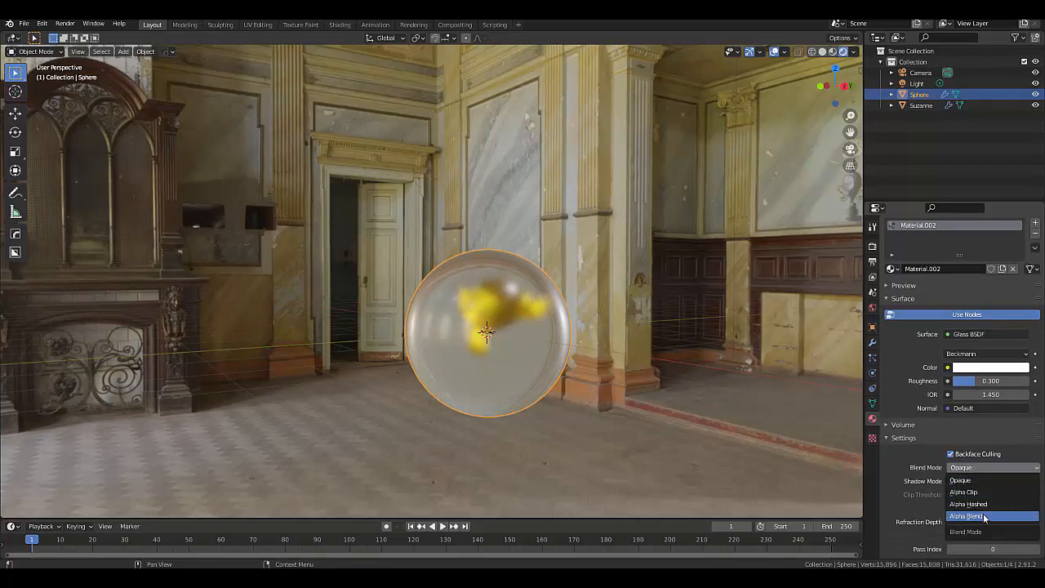
{"action": "left_click", "coordinate": [985, 518]}
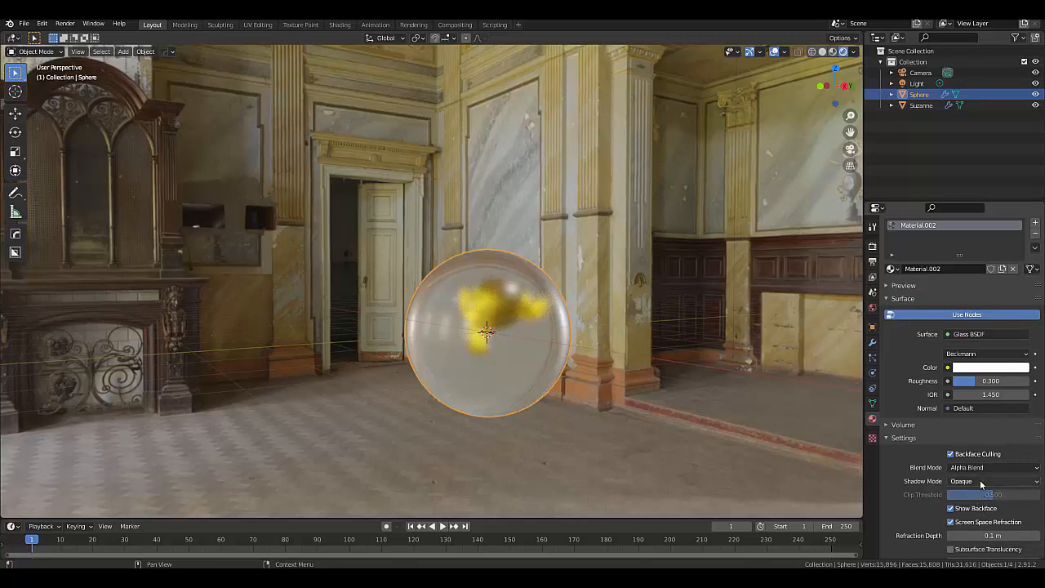
{"action": "left_click", "coordinate": [980, 481]}
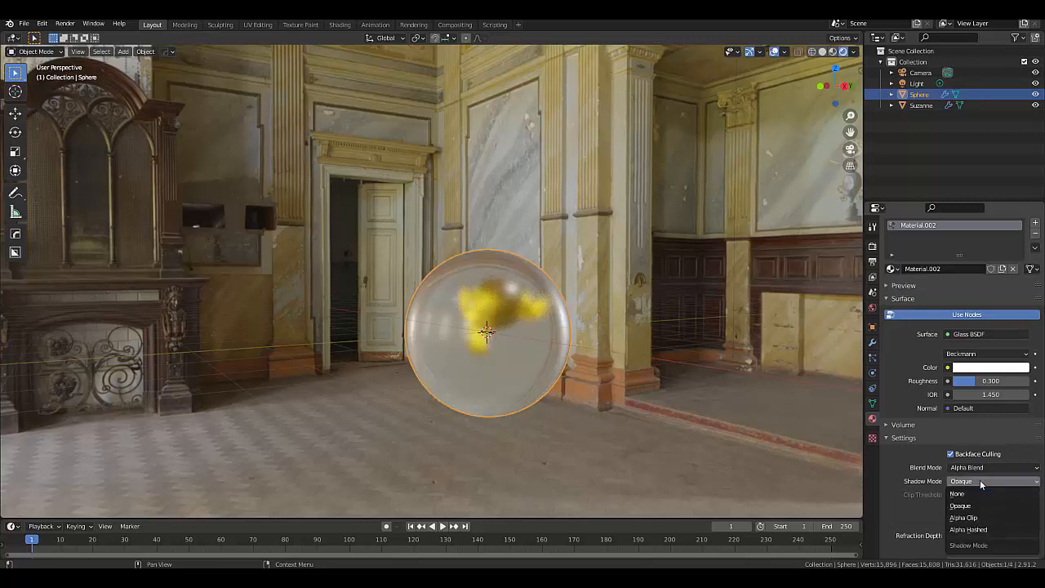
{"action": "left_click", "coordinate": [971, 531]}
Enable Subsurface Translucency for the glass material and set its pass index to 32.
{"action": "scroll", "coordinate": [951, 510], "scroll_direction": "down", "scroll_amount": 2}
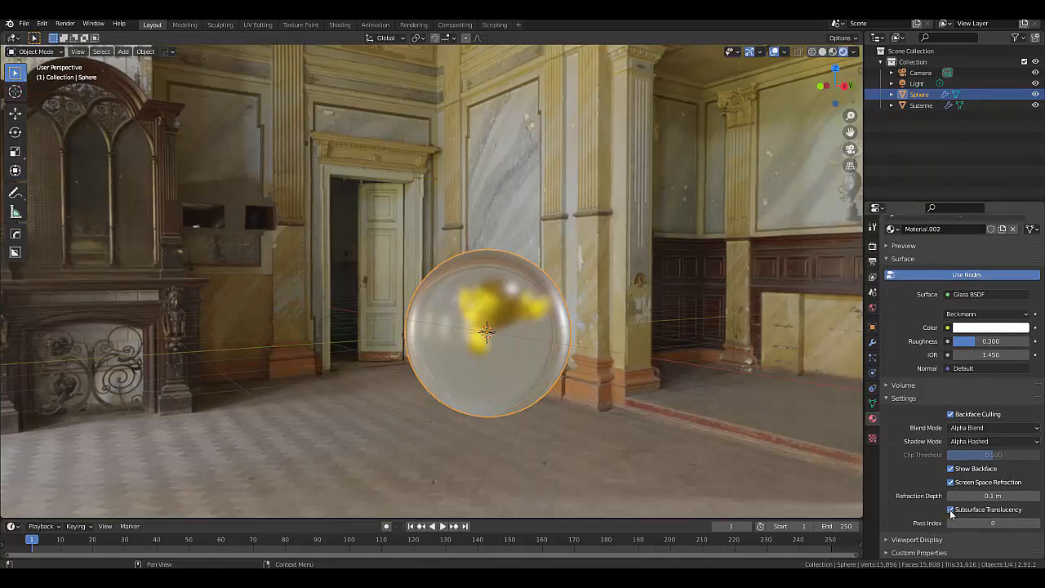
{"action": "left_click", "coordinate": [952, 523]}
{"action": "key", "text": "Return"}
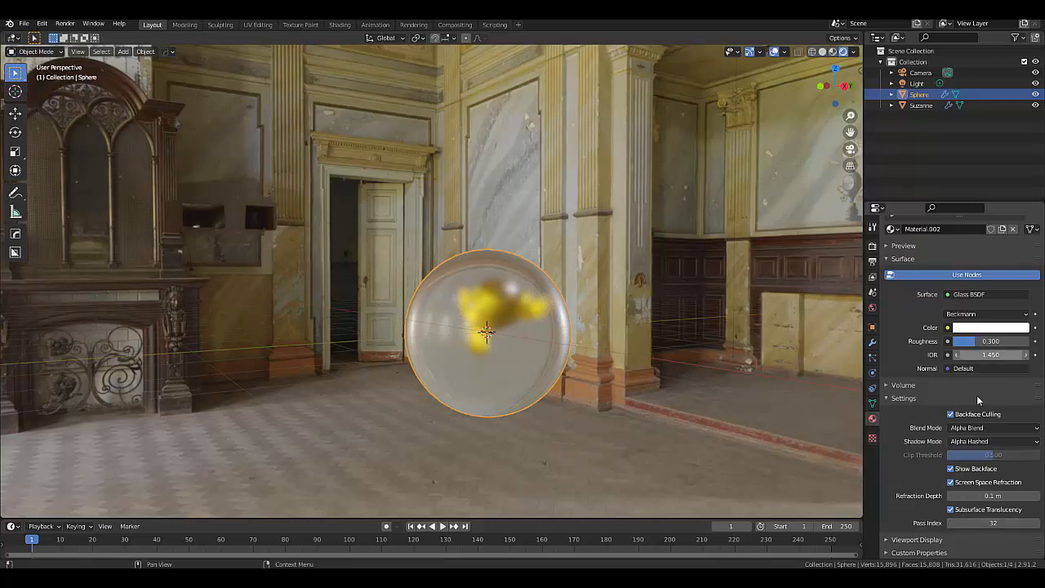
Set the sphere's glass roughness to 0.1 and view the monkey through the sphere from another side.
{"action": "scroll", "coordinate": [504, 363], "scroll_direction": "up", "scroll_amount": 1}
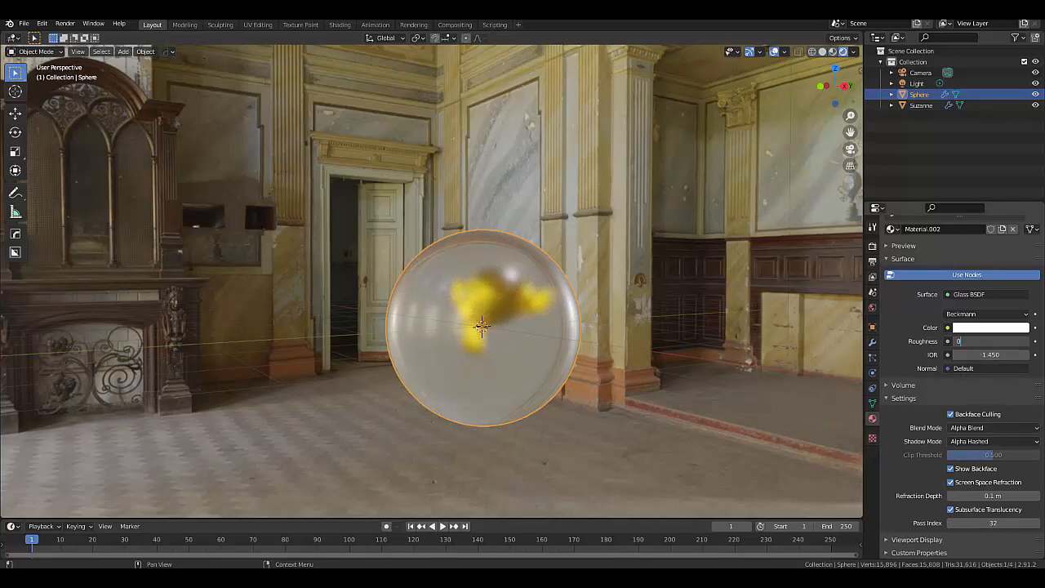
{"action": "key", "text": "Return"}
{"action": "middle_click_drag", "start_coordinate": [457, 364], "coordinate": [433, 339]}
{"action": "scroll", "coordinate": [302, 235], "scroll_direction": "up", "scroll_amount": 2}
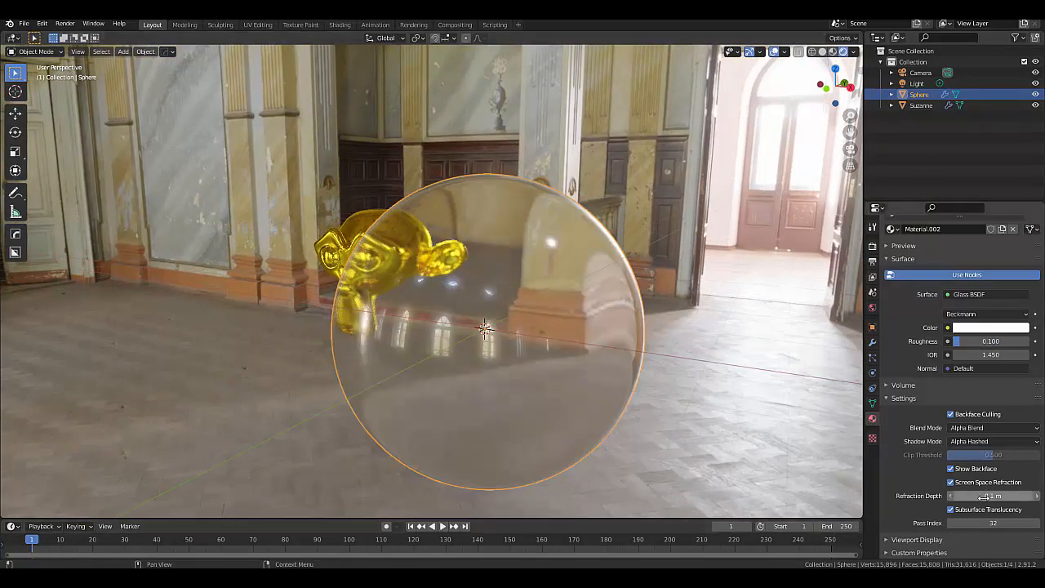
Try refraction depths of 0.5 m and 1 m on the sphere's glass material.
{"action": "left_click_drag", "start_coordinate": [993, 496], "coordinate": [1006, 496]}
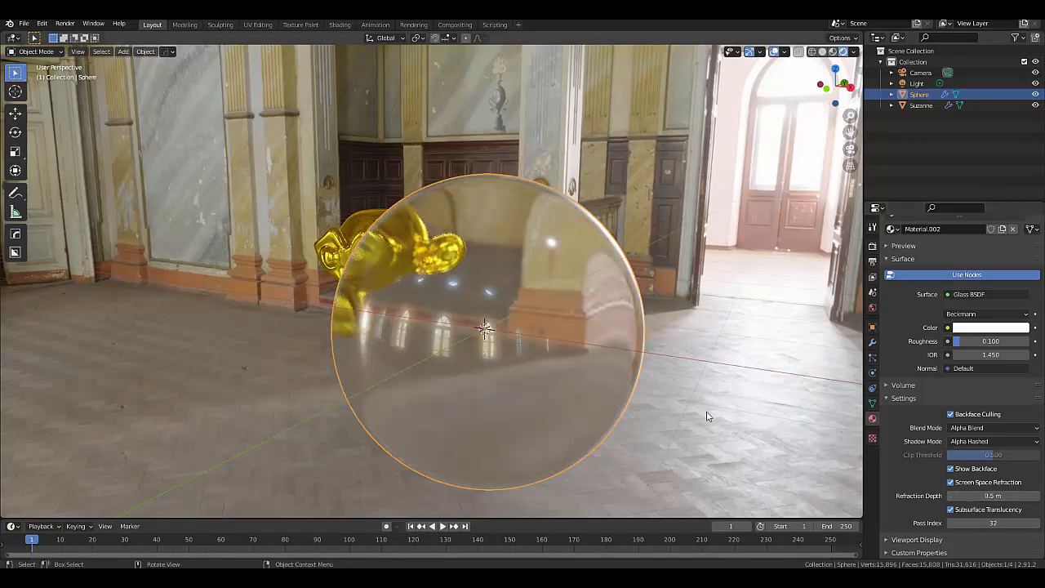
{"action": "middle_click_drag", "start_coordinate": [607, 402], "coordinate": [574, 392]}
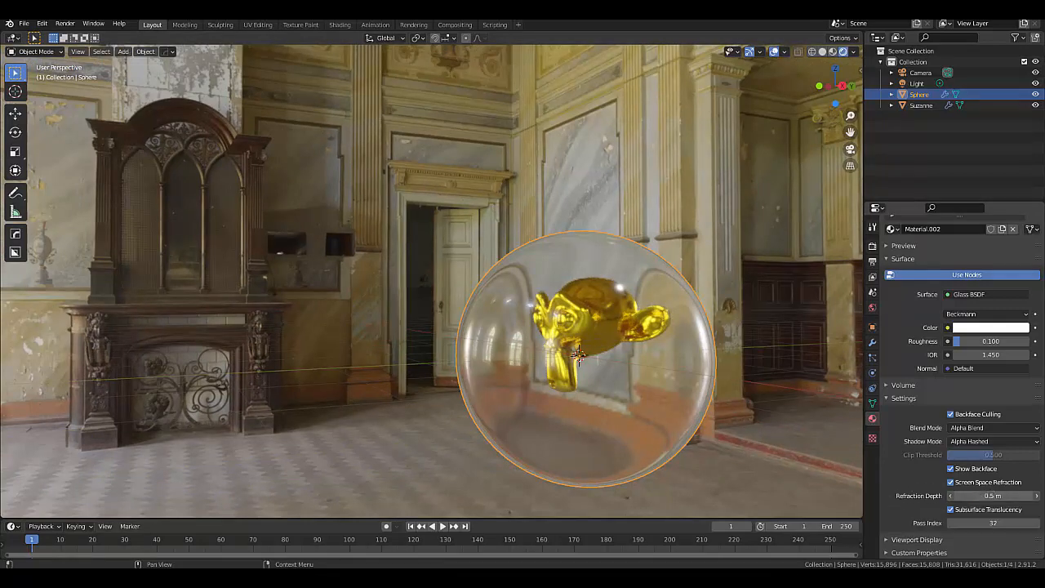
{"action": "type", "text": "1"}
{"action": "key", "text": "Return"}
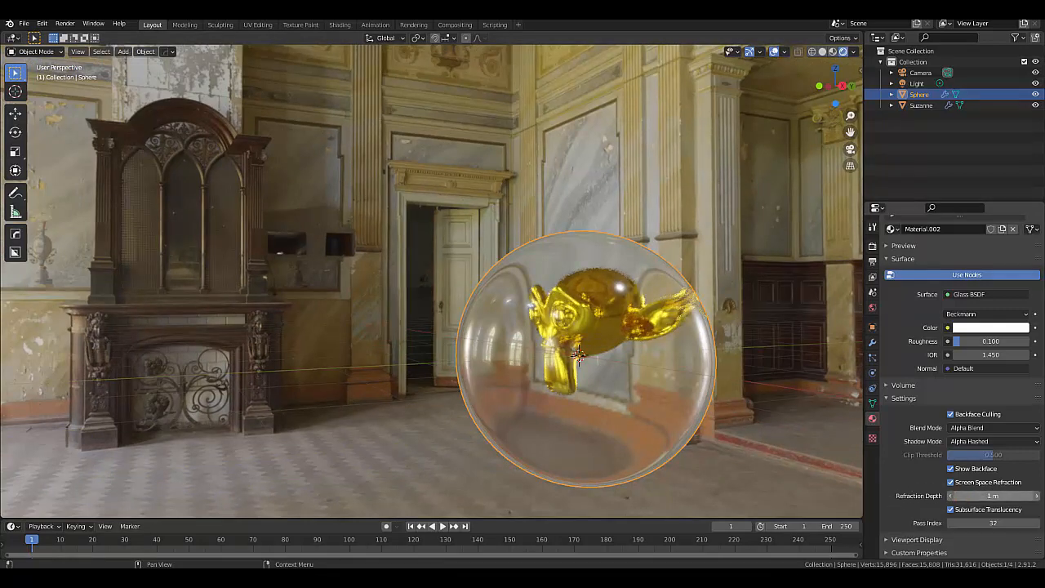
Set the glass material's refraction depth to 0.1 m and inspect the monkey through the sphere.
{"action": "middle_click_drag", "start_coordinate": [652, 402], "coordinate": [686, 411]}
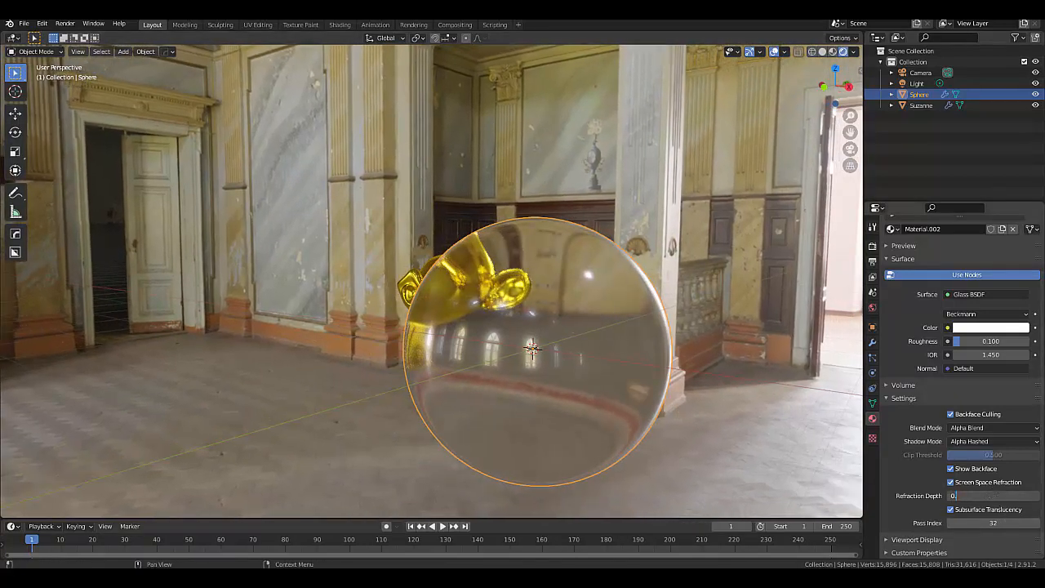
{"action": "key", "text": "Return"}
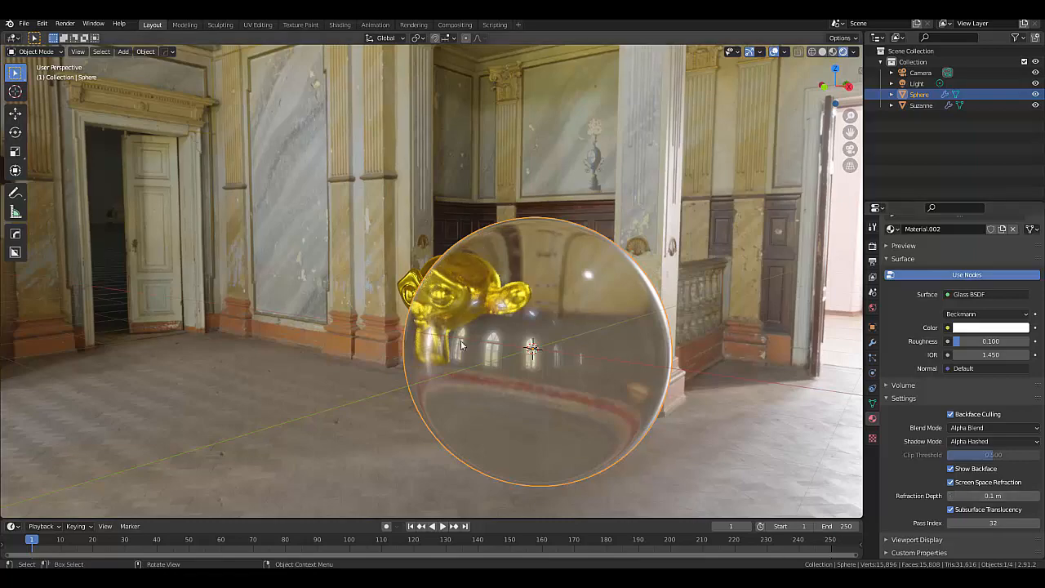
{"action": "middle_click_drag", "start_coordinate": [445, 308], "coordinate": [567, 362]}
{"action": "scroll", "coordinate": [516, 325], "scroll_direction": "up", "scroll_amount": 4}
{"action": "middle_click_drag", "start_coordinate": [516, 326], "coordinate": [461, 303]}
{"action": "scroll", "coordinate": [548, 336], "scroll_direction": "down", "scroll_amount": 4}
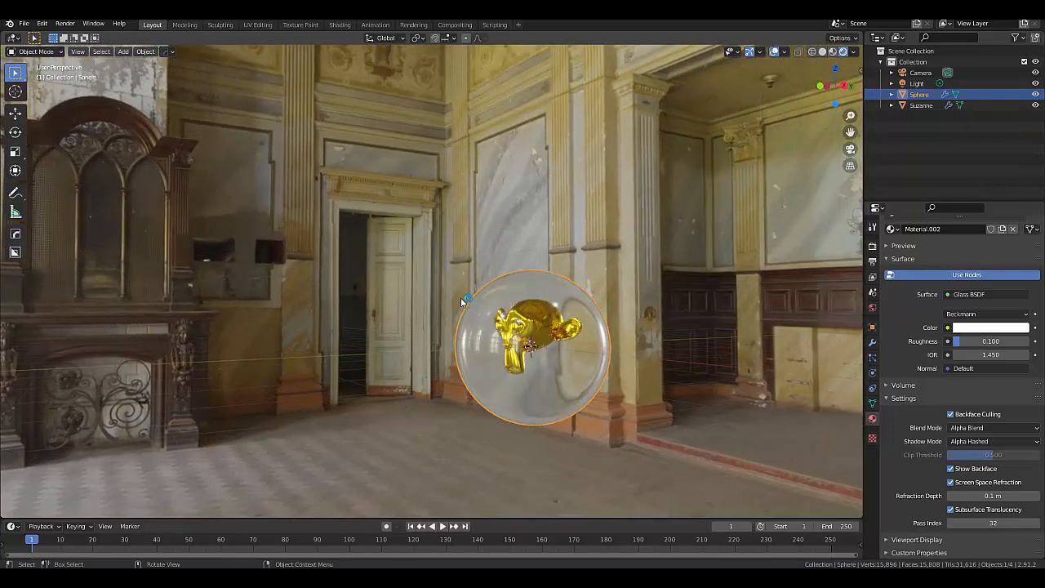